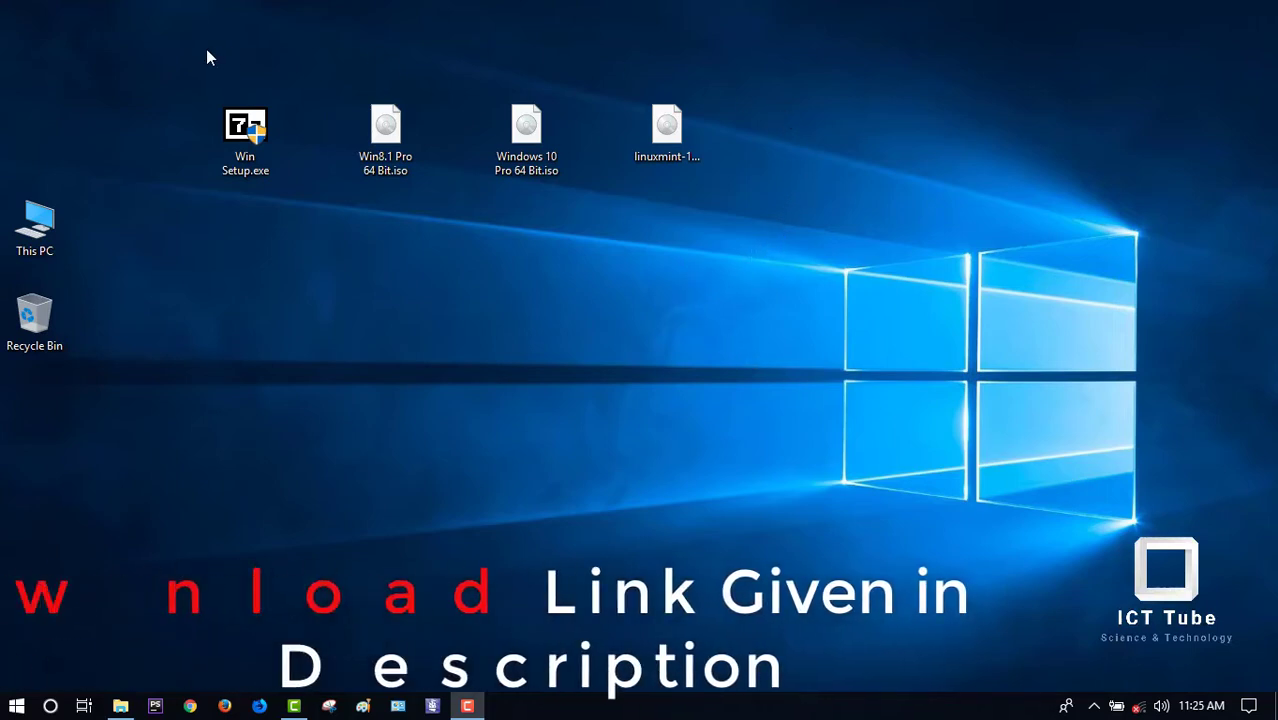
- Extract the Win Setup.exe archive onto the desktop with WinRAR's Extract Here
drag(195, 99, 758, 223)
click(220, 255)
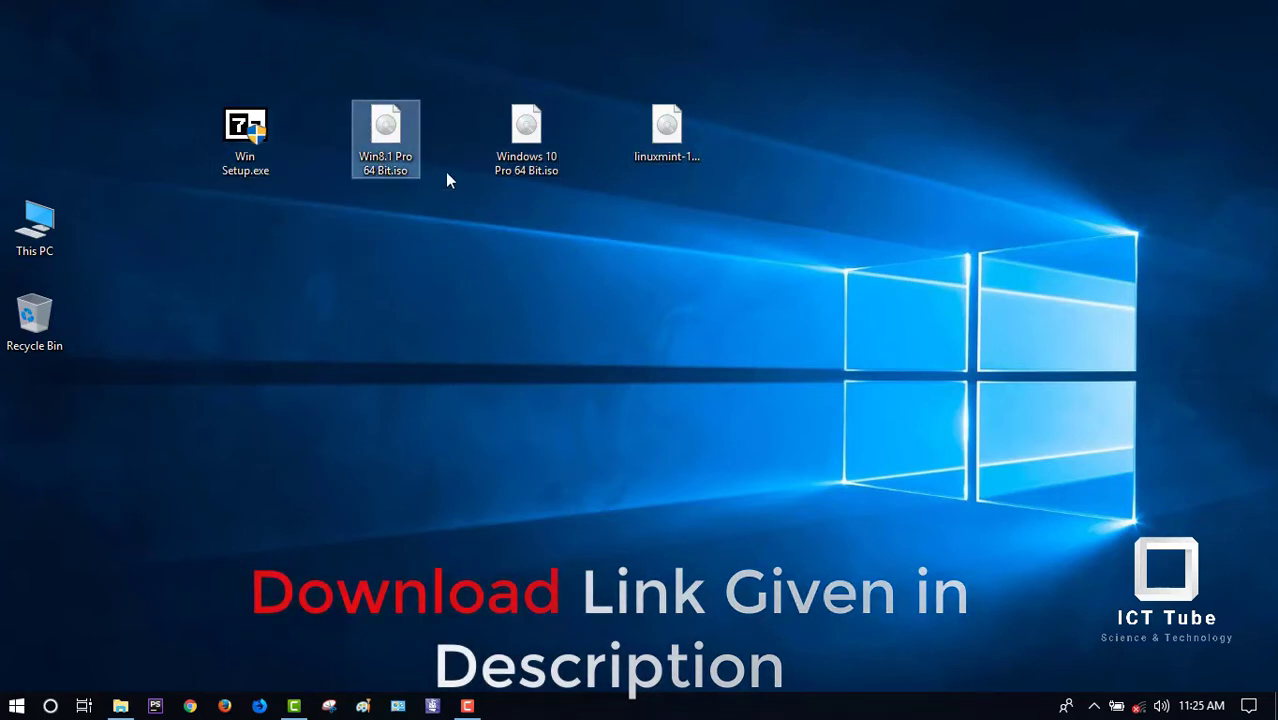
click(668, 133)
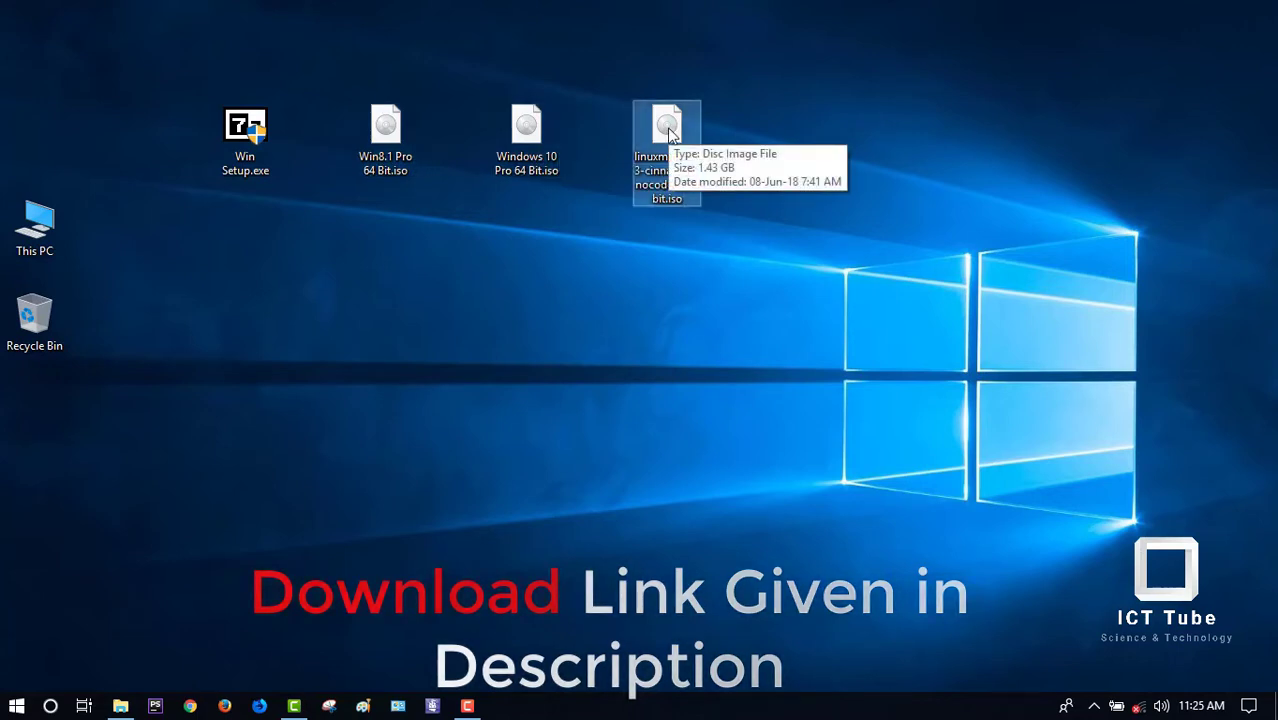
click(245, 140)
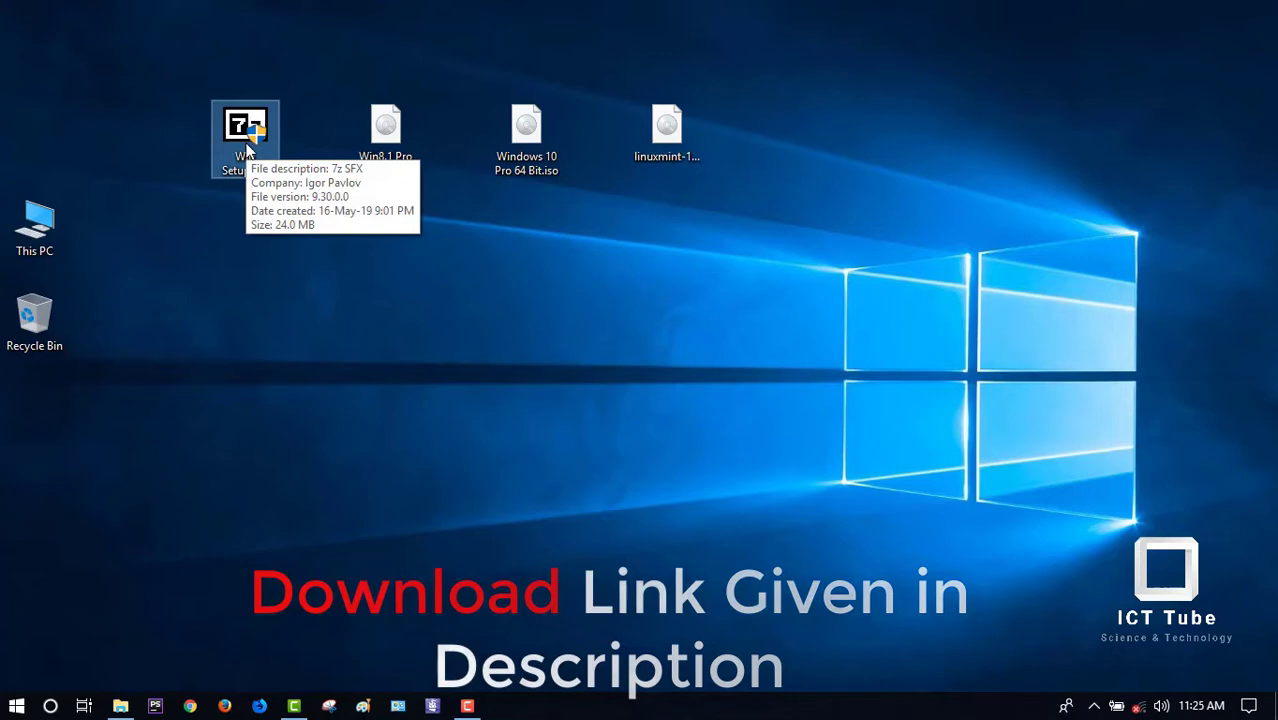
right_click(246, 145)
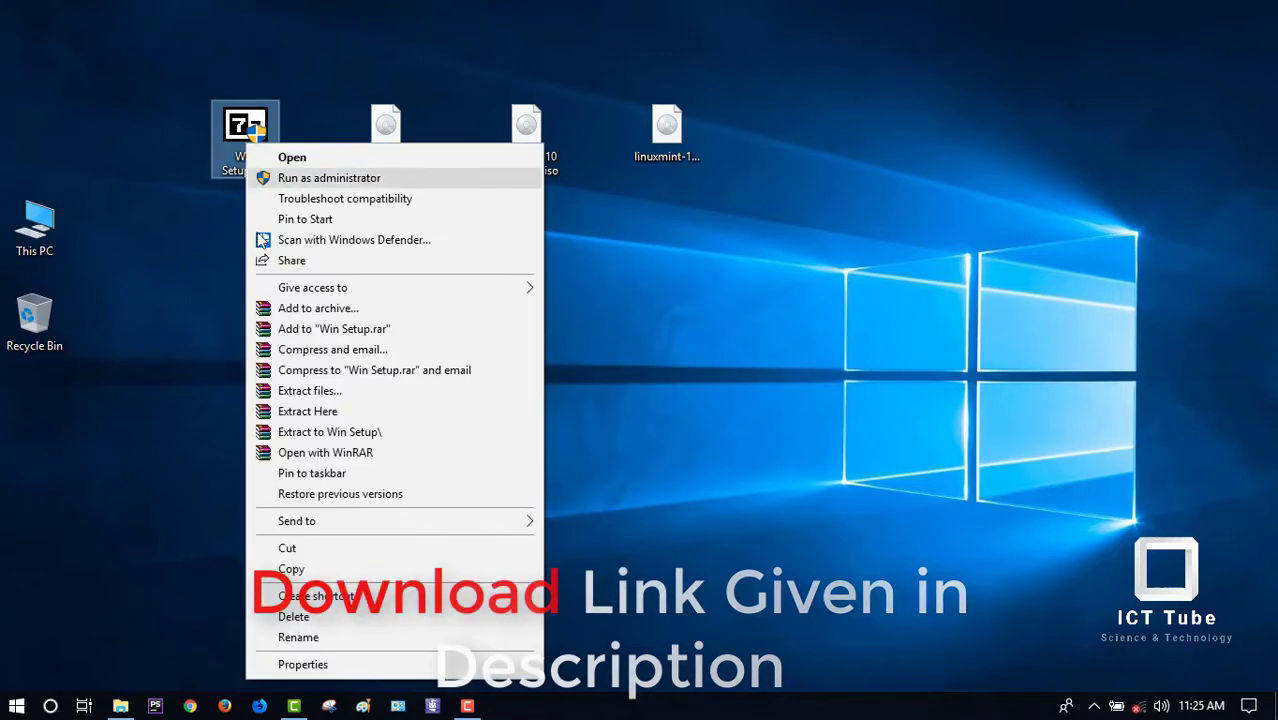
click(295, 405)
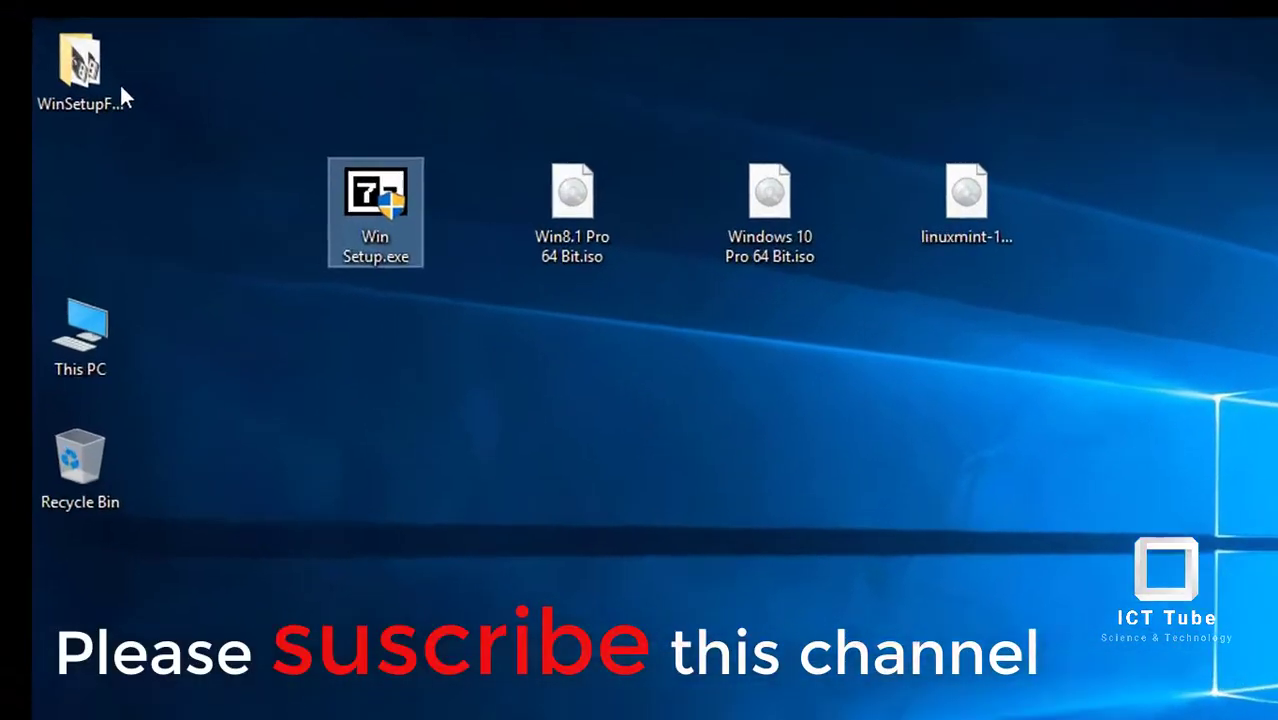
- Move the WinSetupFromUSB-1-8 folder below Win8.1 Pro and open it
click(119, 82)
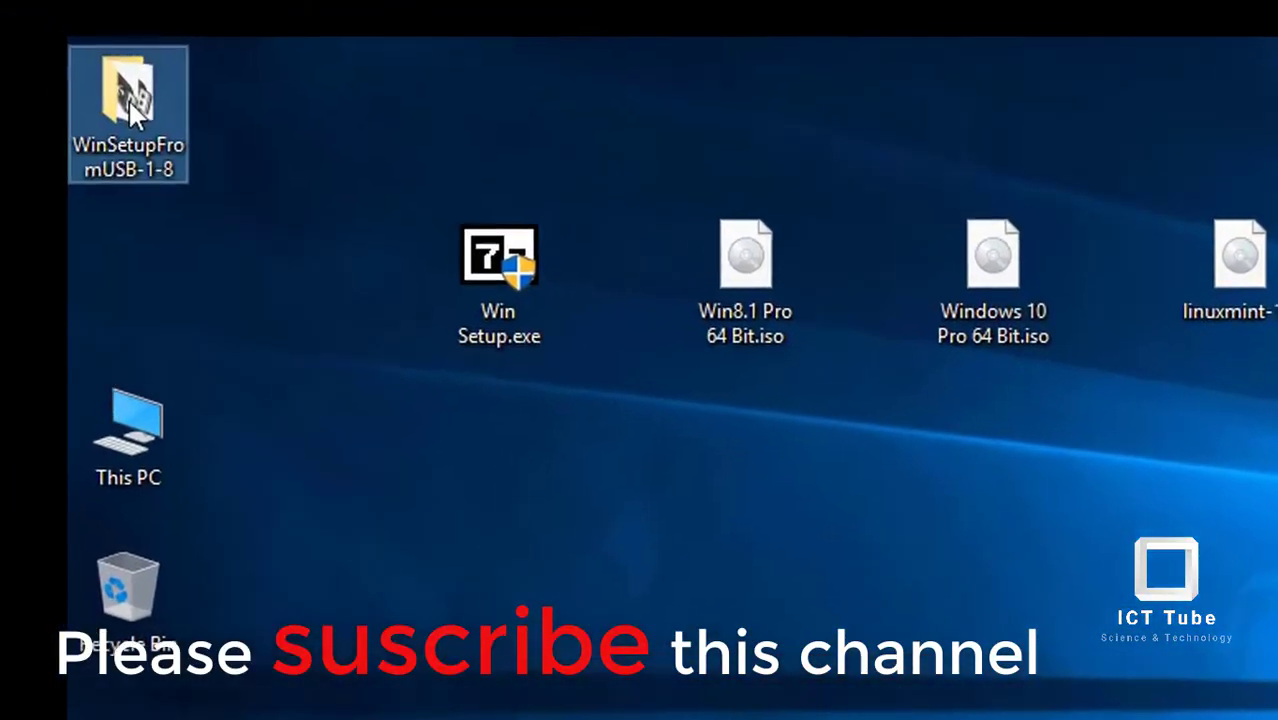
drag(208, 132, 548, 335)
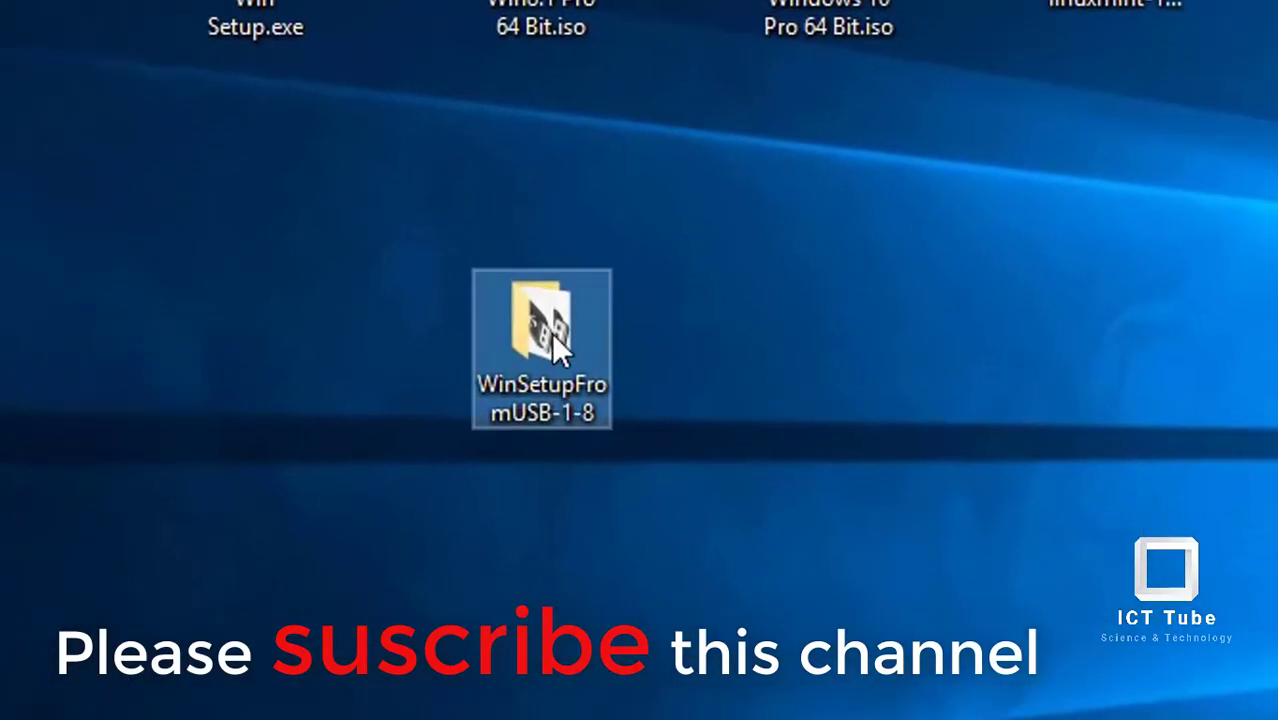
double_click(551, 332)
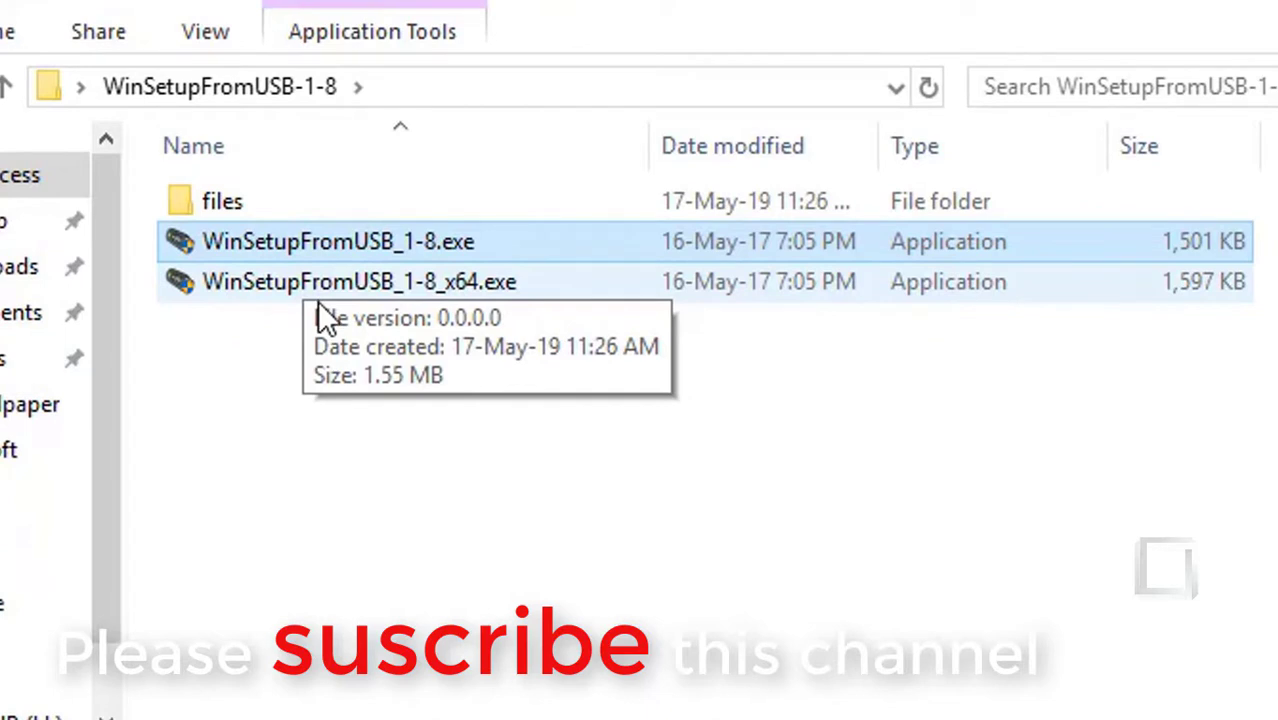
click(230, 203)
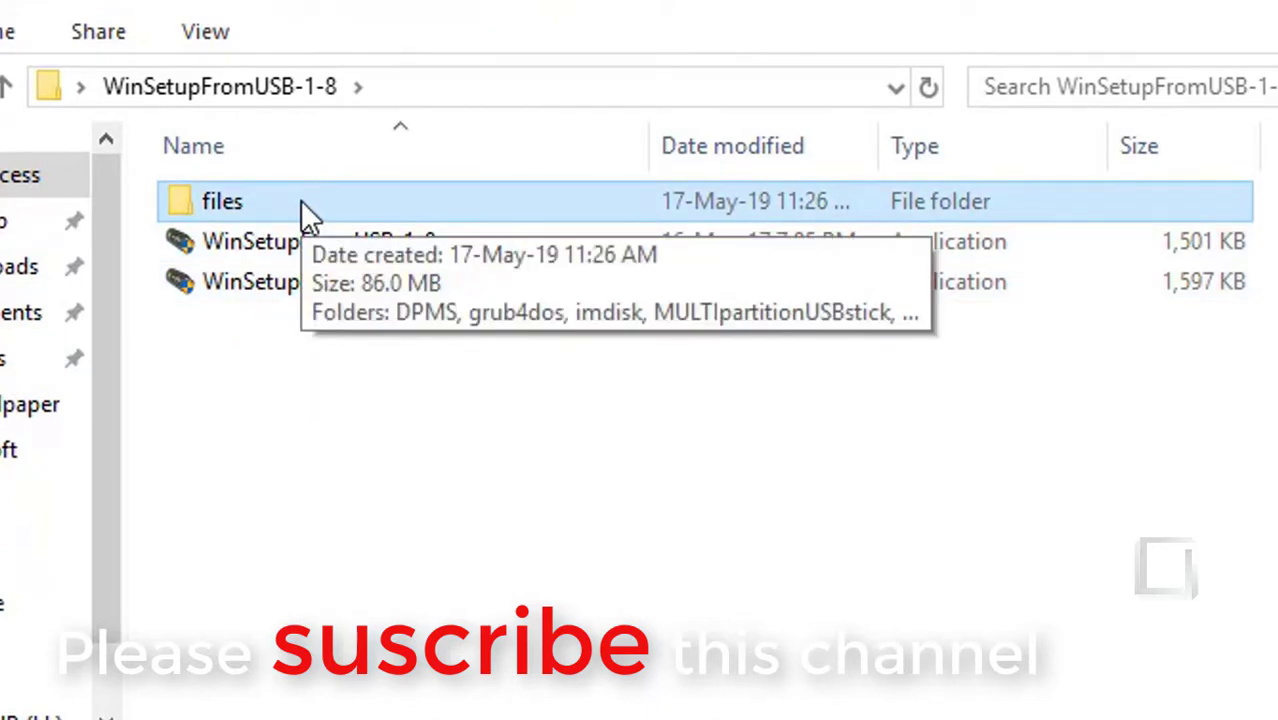
click(295, 352)
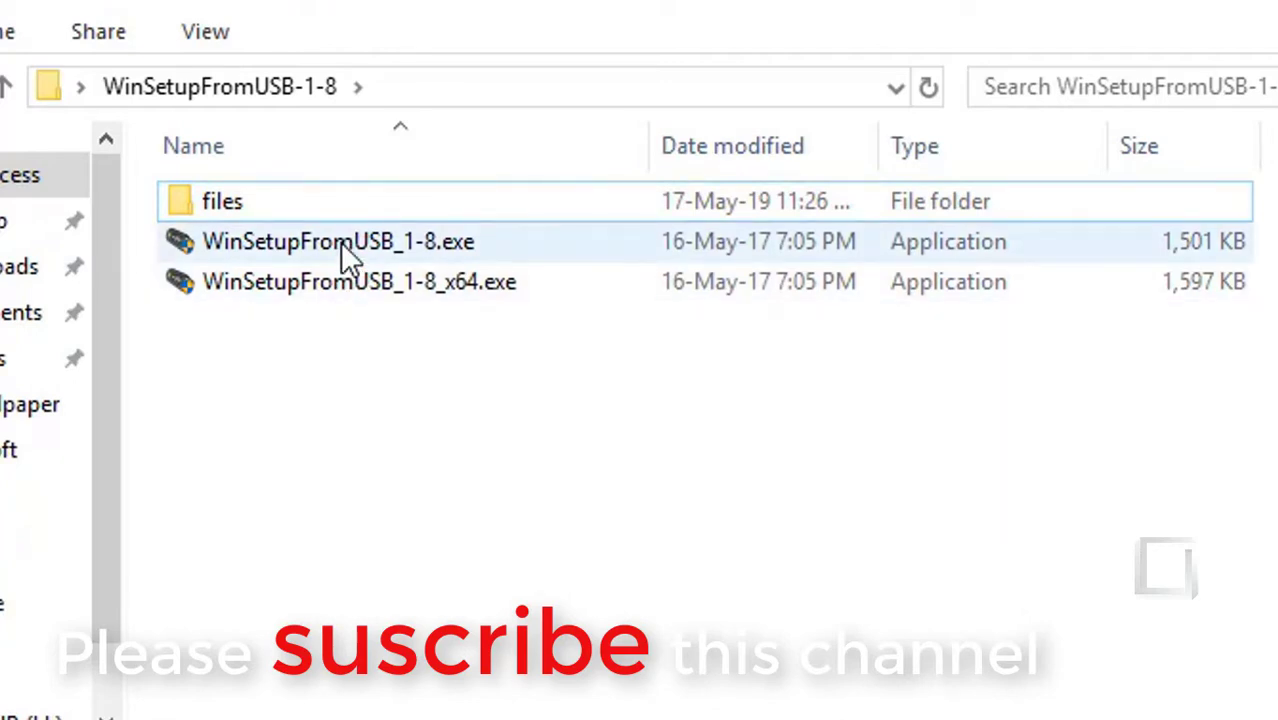
- Compare the 32- and 64-bit executables and confirm the PC runs 64-bit Windows 10 Pro
click(462, 248)
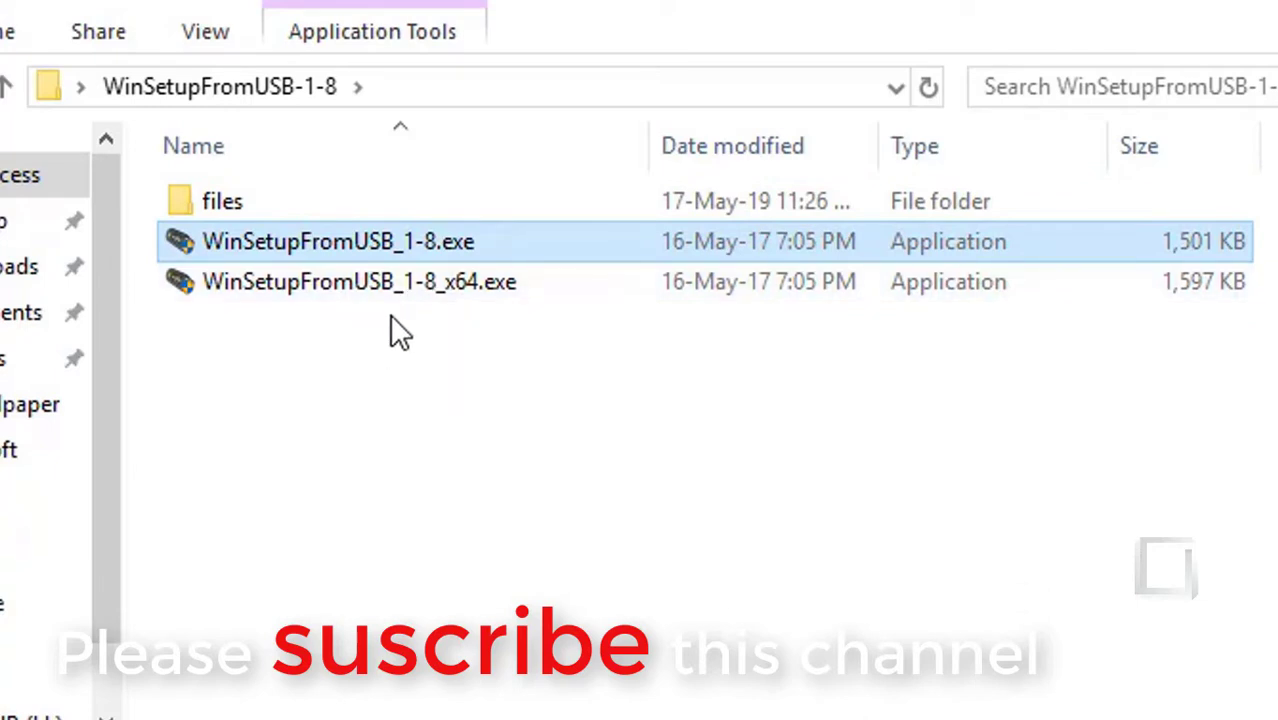
click(418, 300)
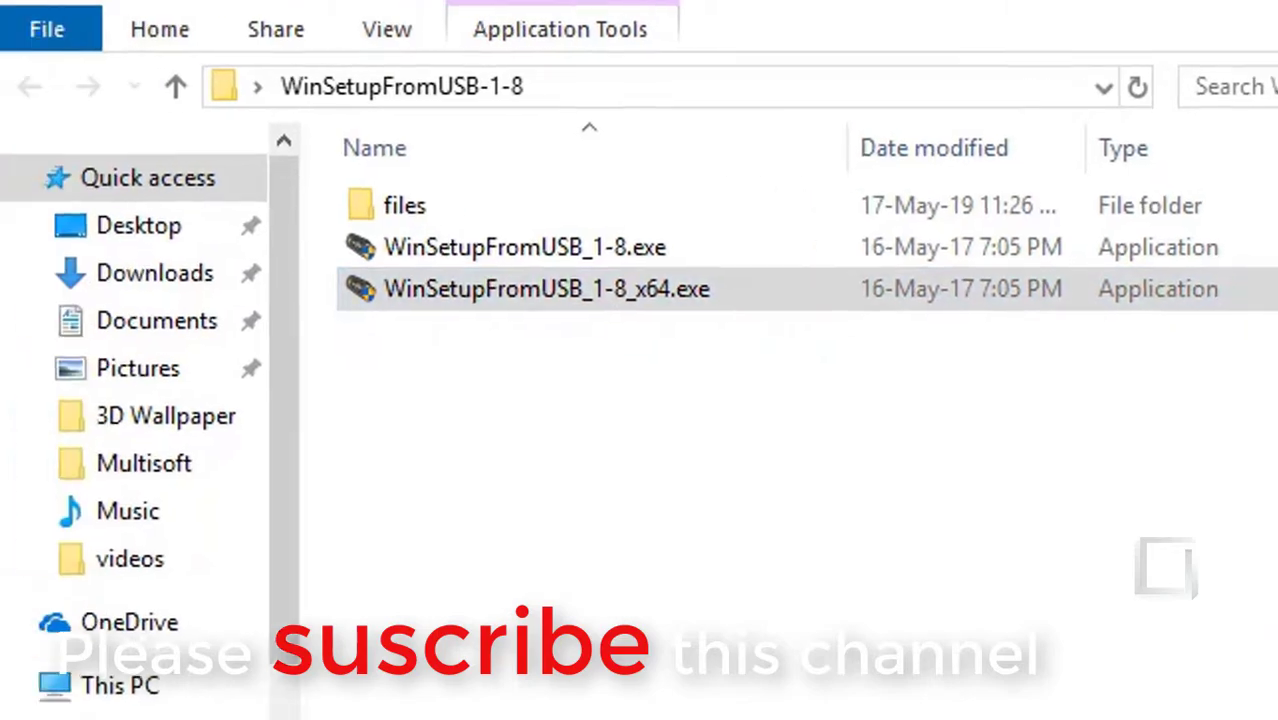
right_click(71, 100)
click(371, 652)
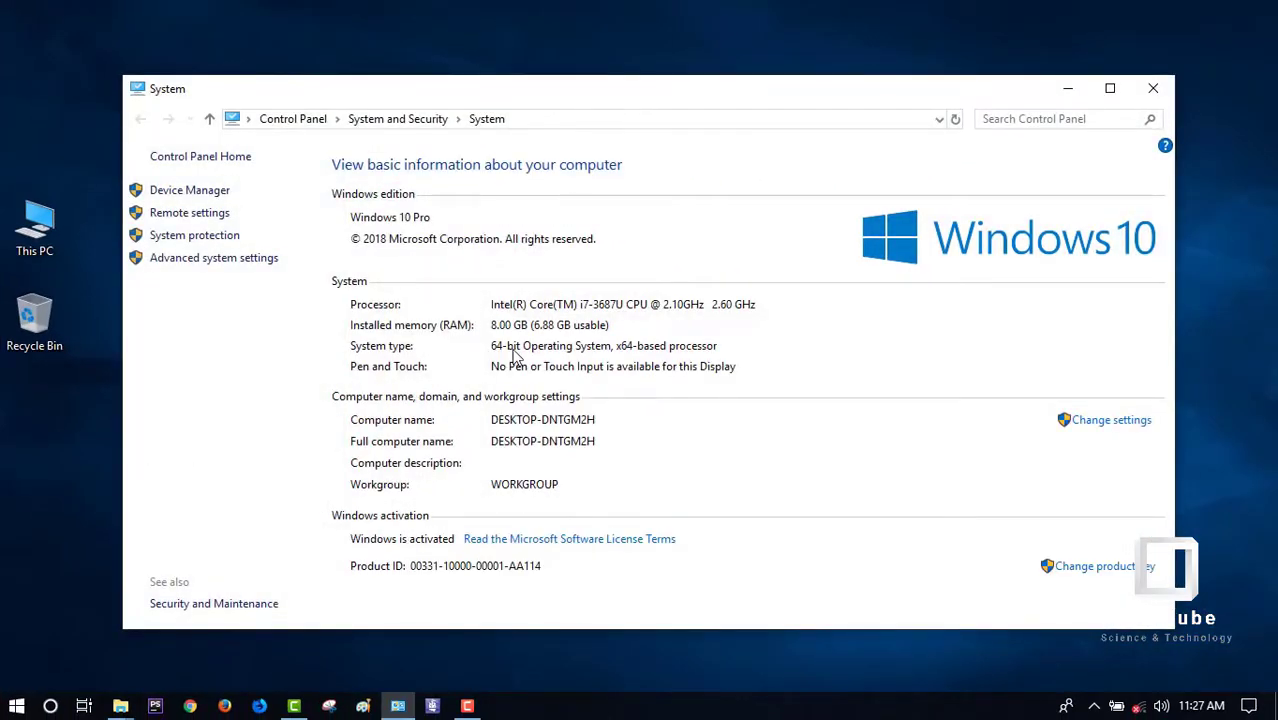
- Close the System window and run WinSetupFromUSB_1-8_x64.exe as administrator
click(1148, 90)
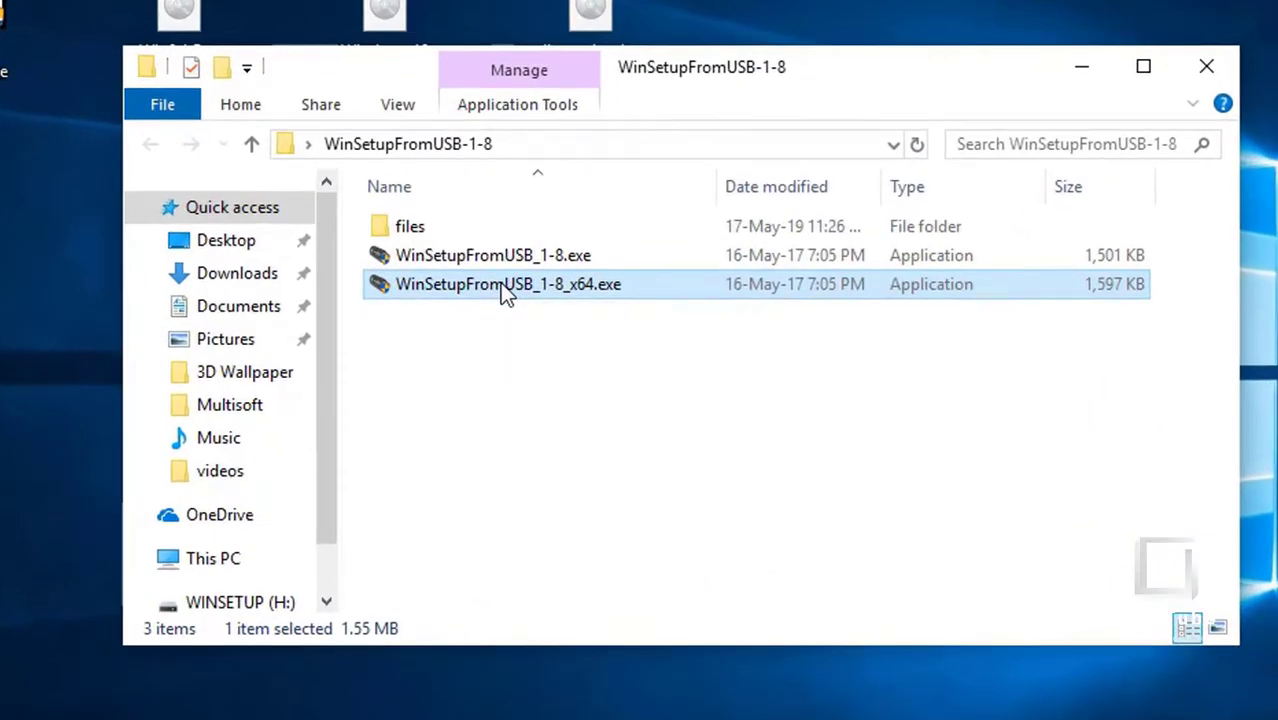
right_click(605, 316)
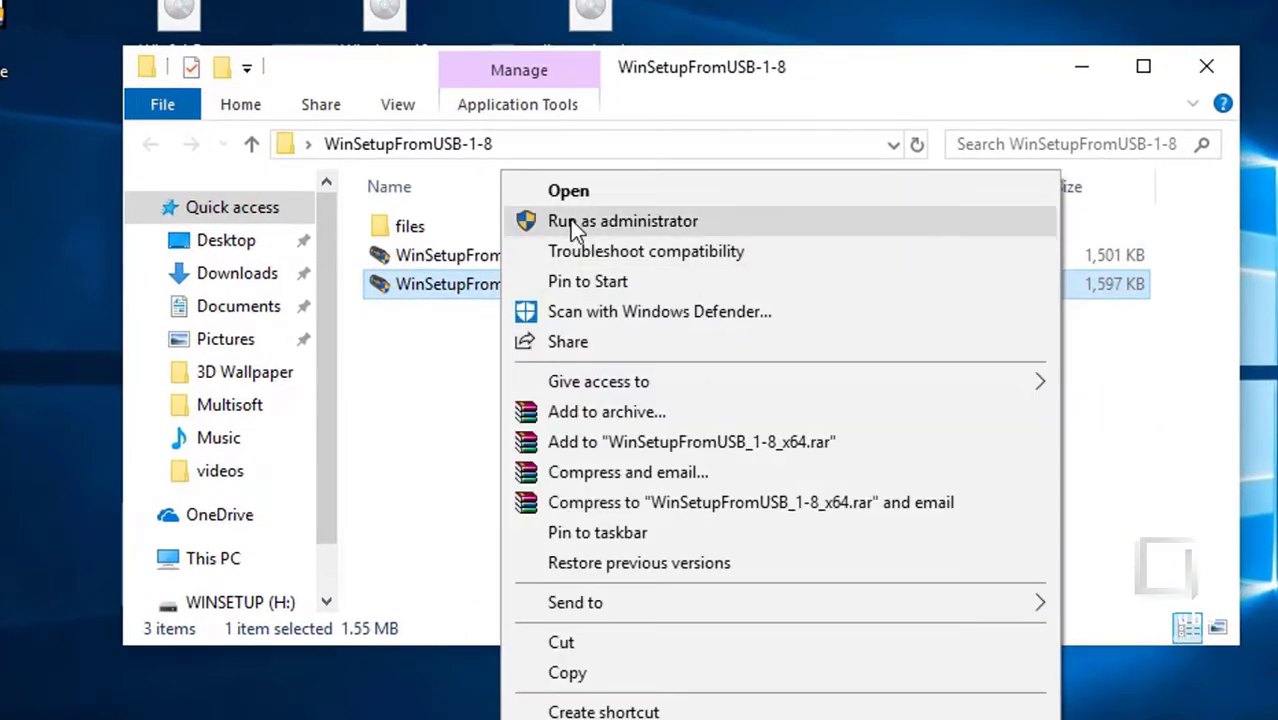
click(570, 220)
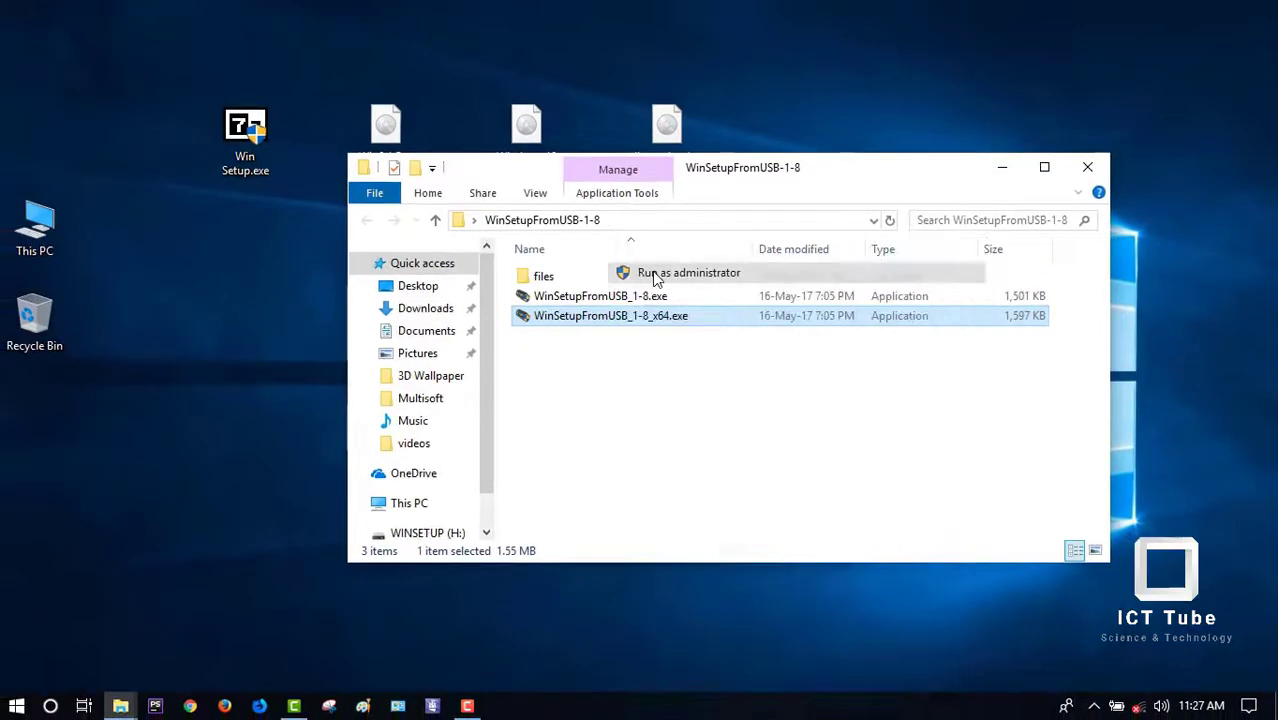
right_click(502, 285)
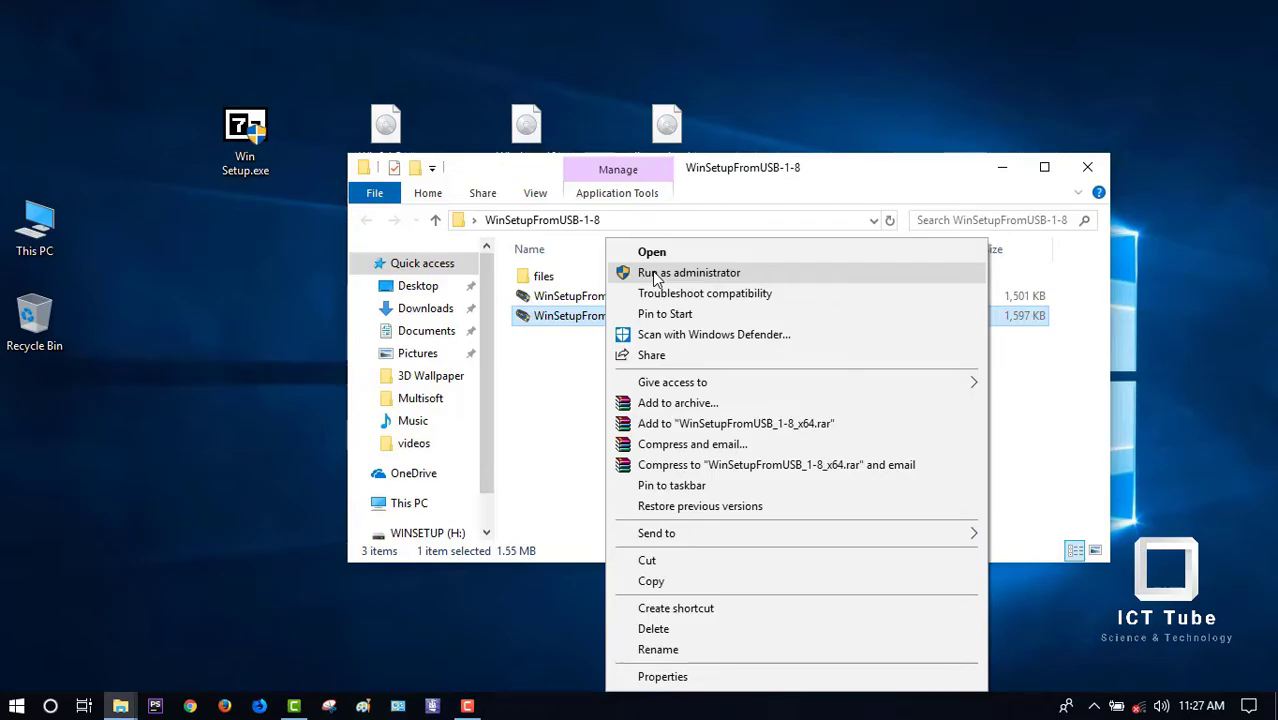
click(688, 273)
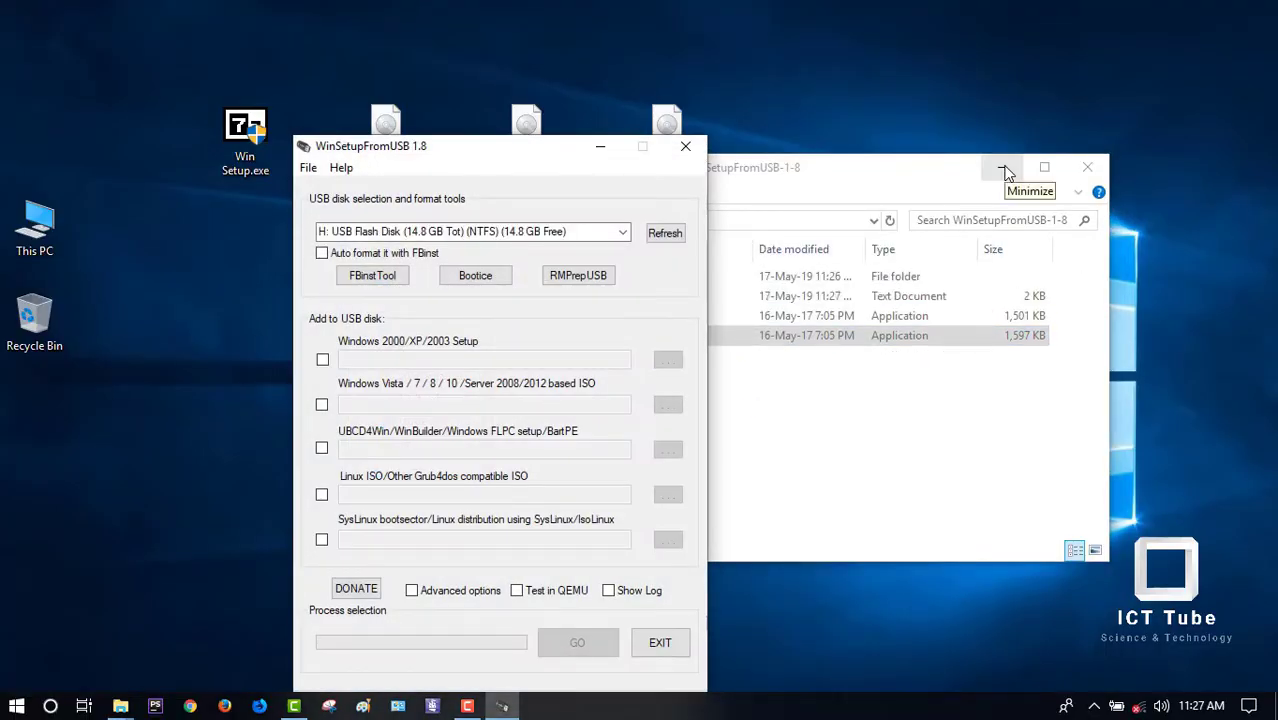
- Place WinSetupFromUSB at the upper right, check its H: USB Flash Disk target, and open This PC beside it
click(1007, 172)
drag(481, 150, 910, 63)
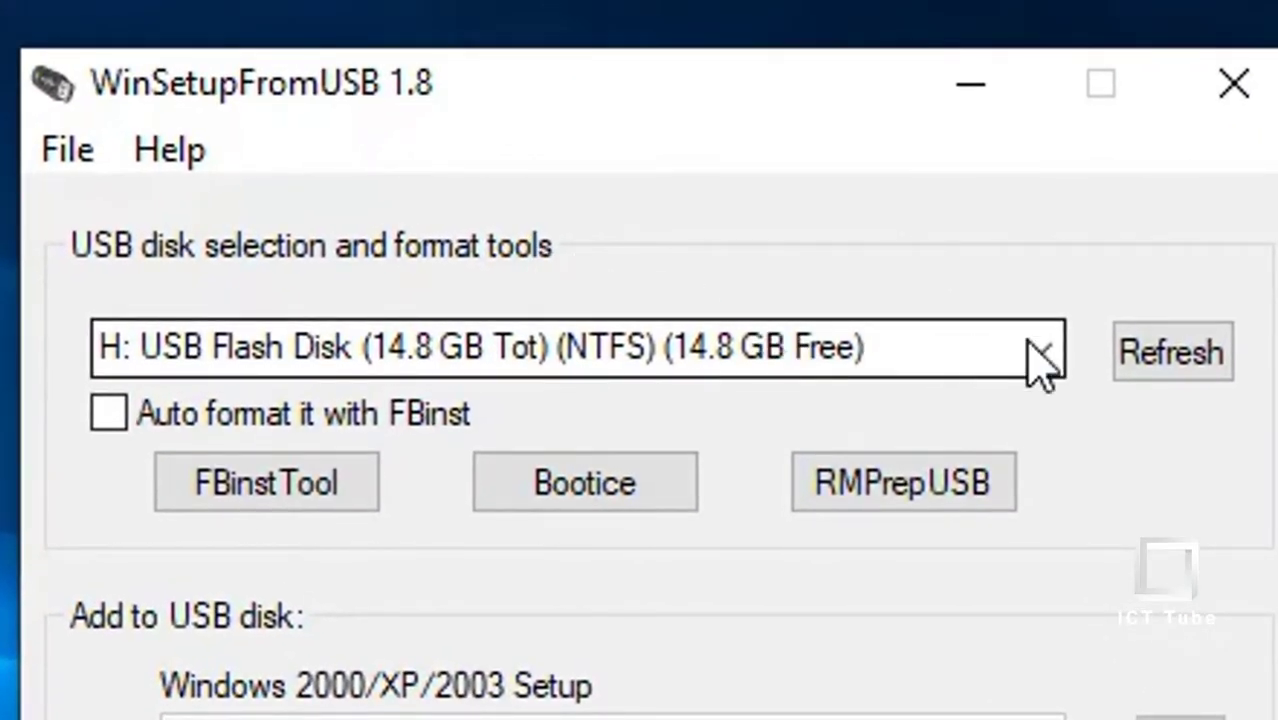
click(933, 329)
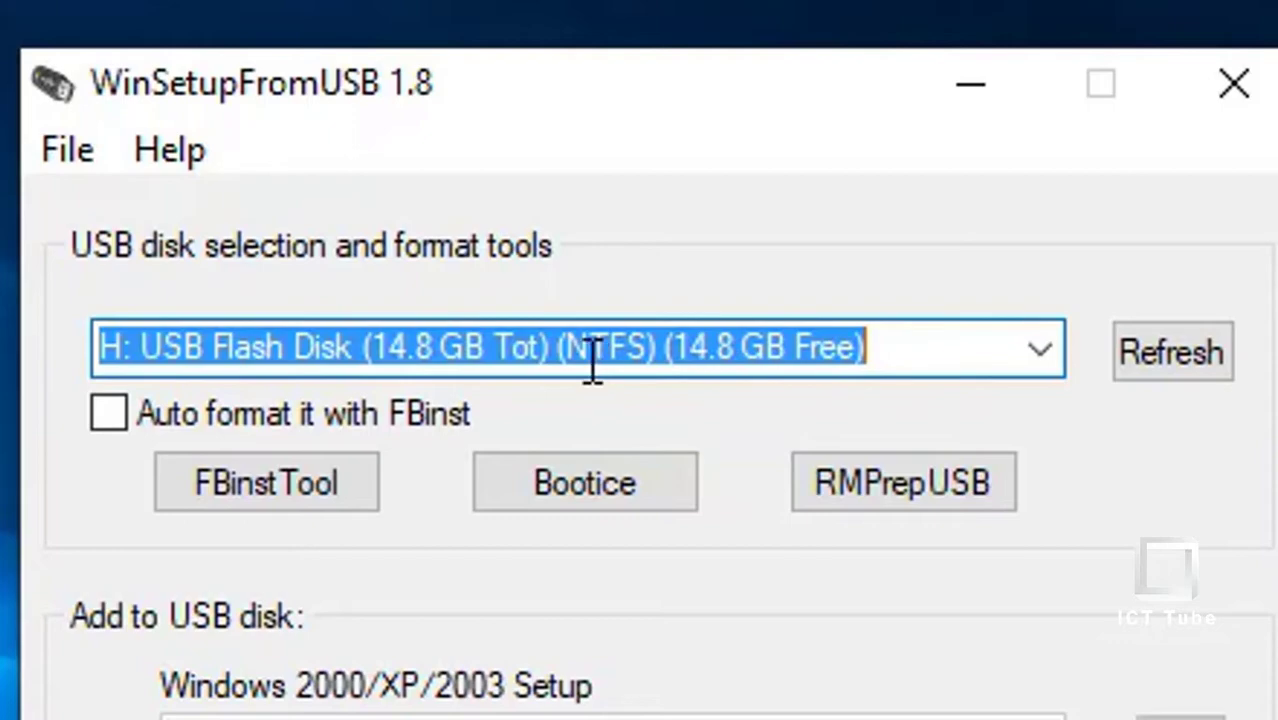
click(258, 347)
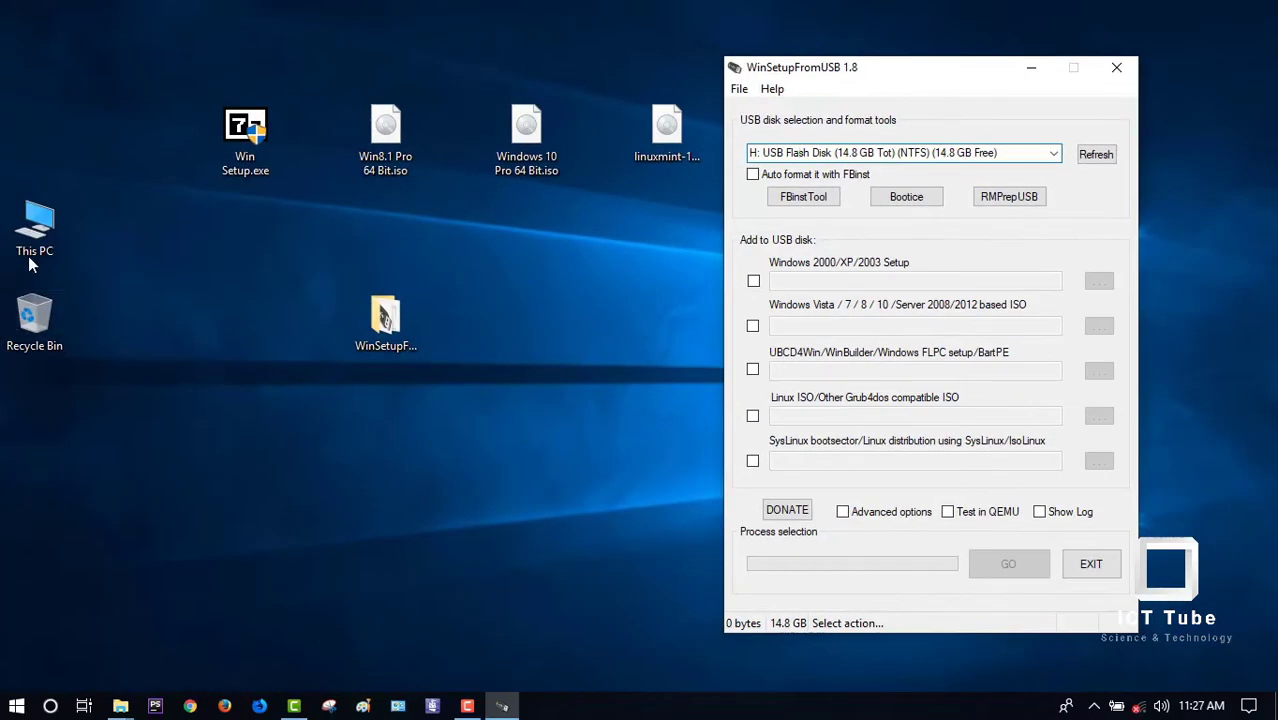
double_click(34, 235)
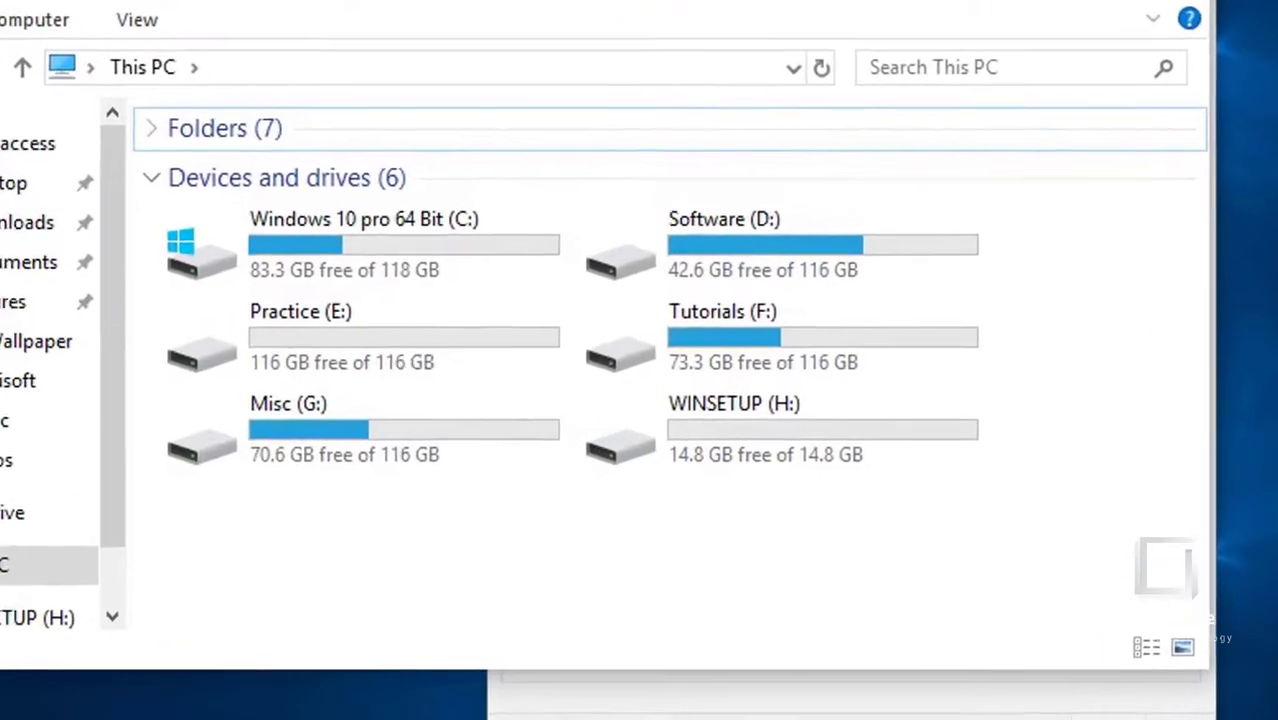
drag(900, 2, 190, 2)
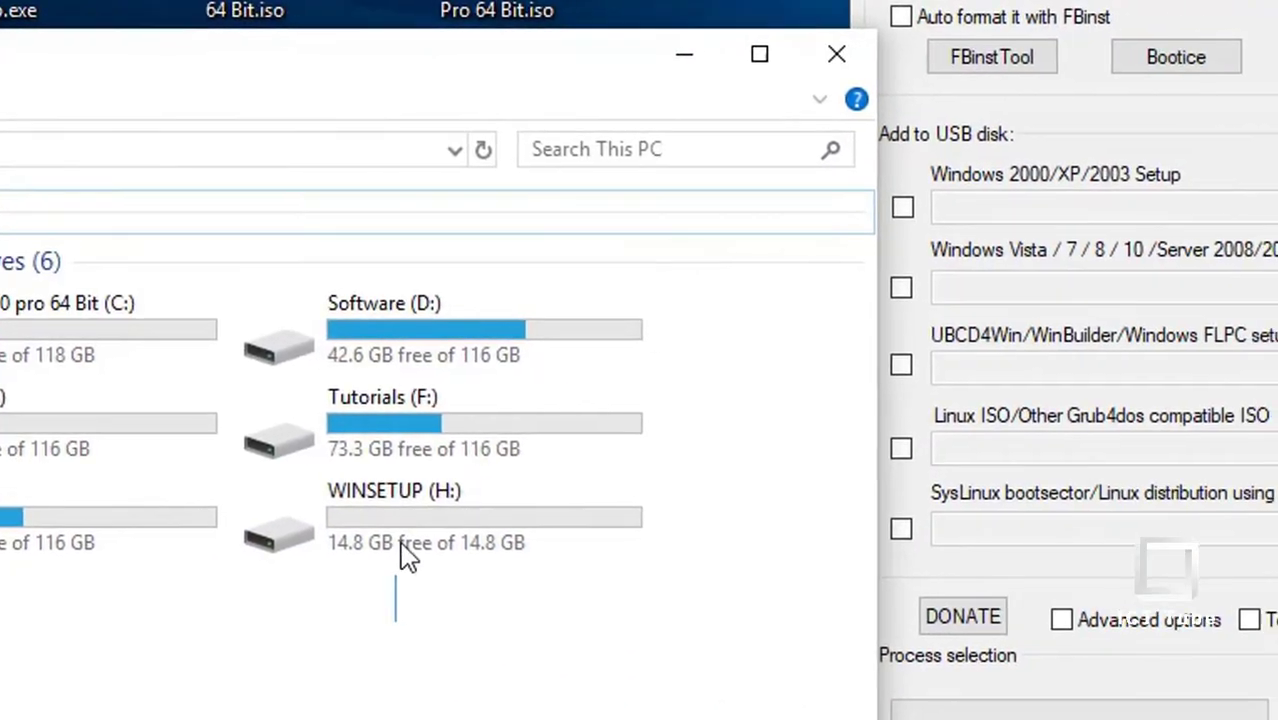
- Verify WINSETUP (H:) is the empty 14.8 GB drive, then return to WinSetupFromUSB's drive selection
click(37, 431)
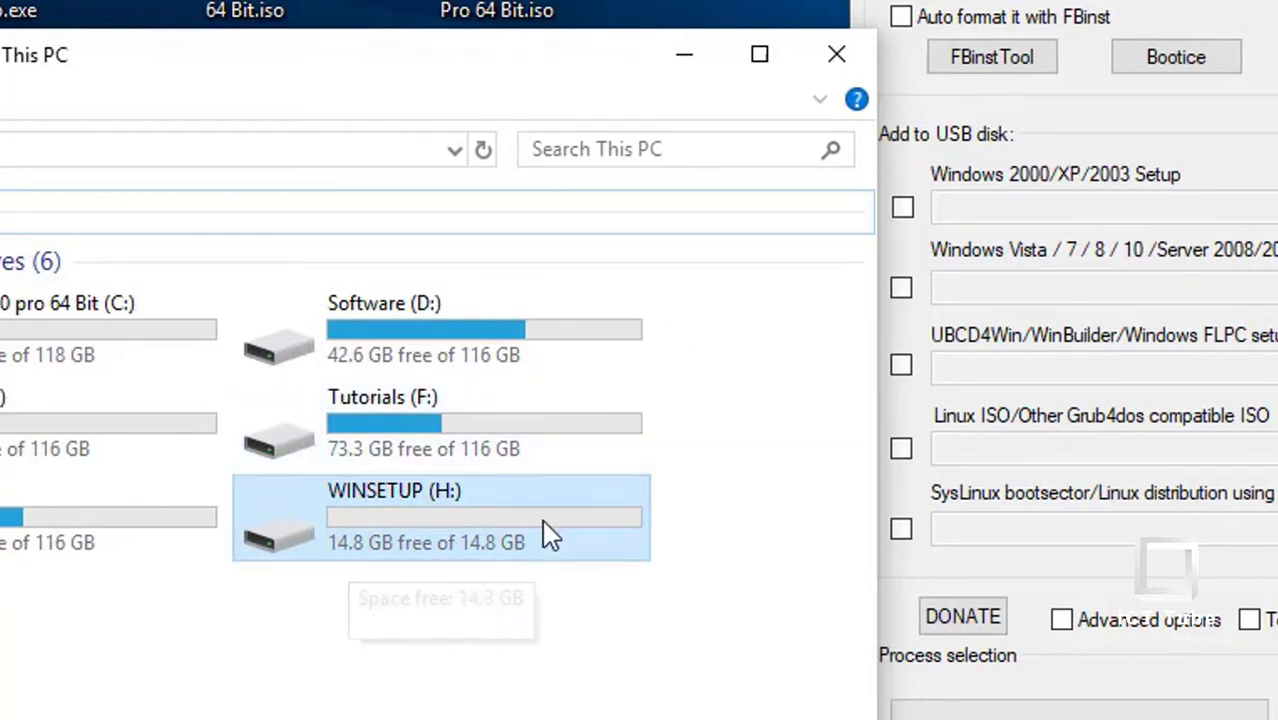
click(445, 600)
click(445, 535)
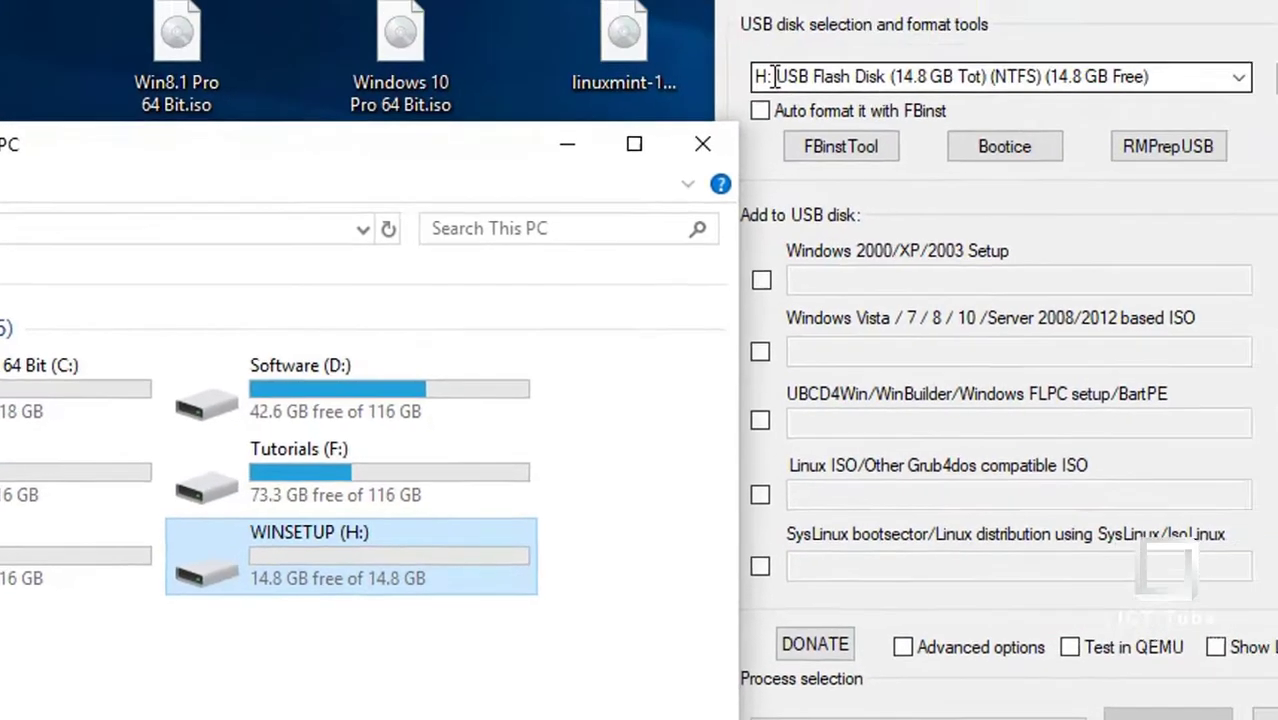
click(901, 0)
drag(580, 197, 708, 205)
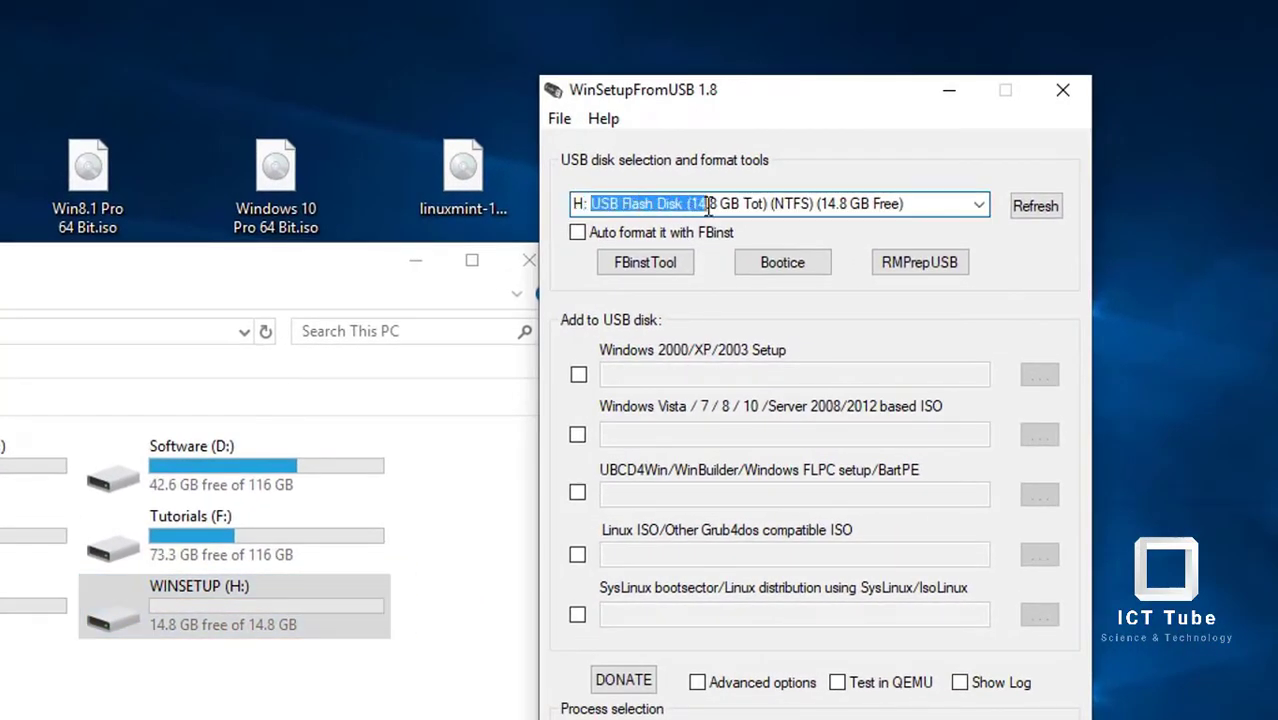
- Close This PC, tick Auto format it with FBinst (FAT32), and enable the Windows Vista/7/8/10 ISO option
click(716, 204)
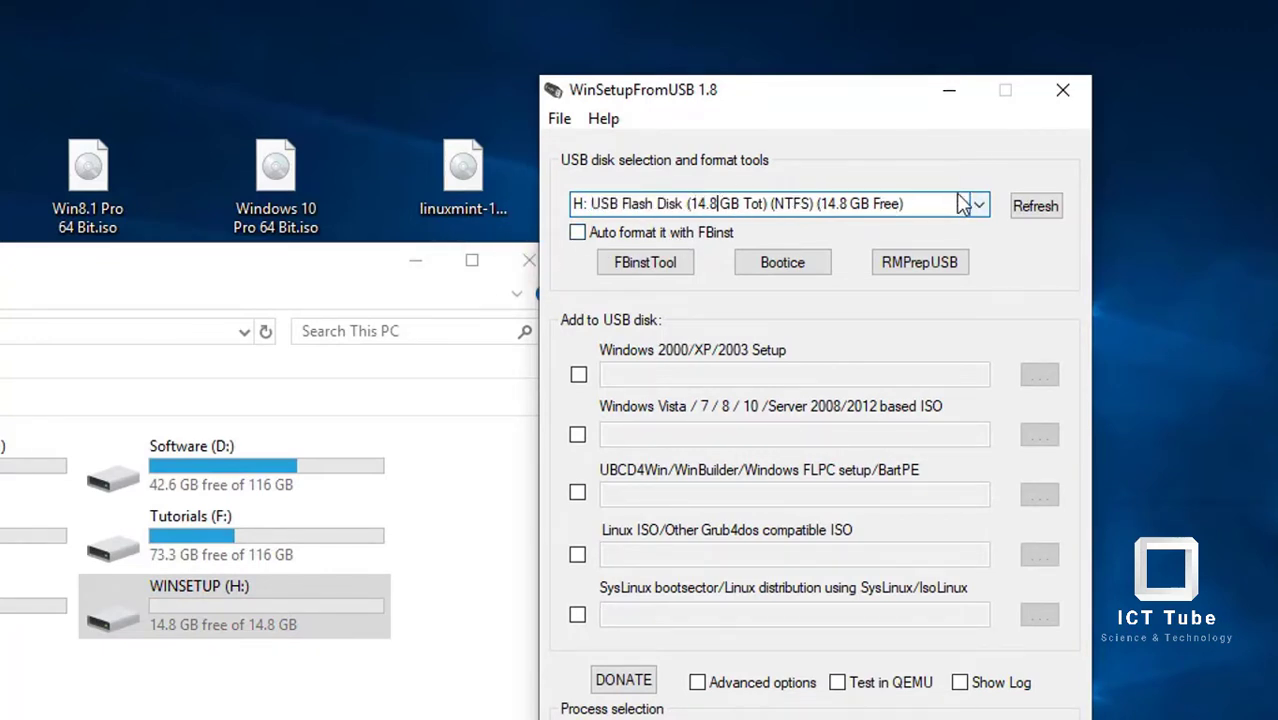
click(524, 266)
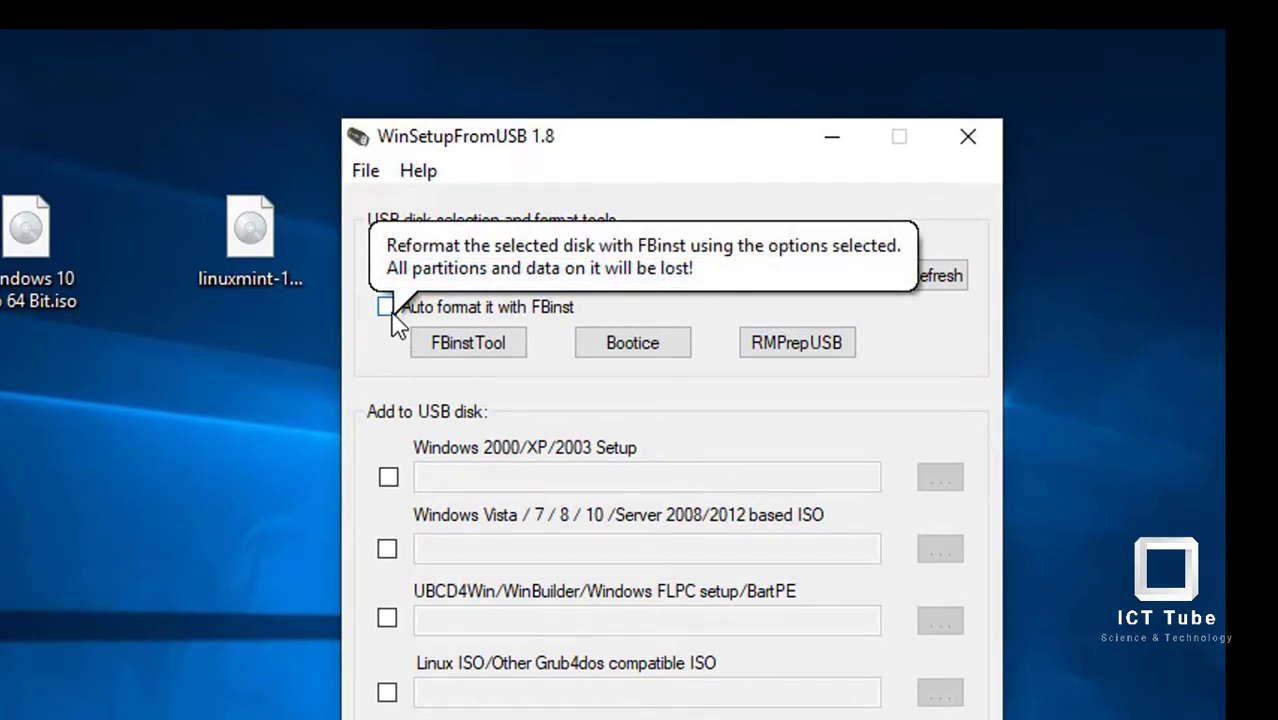
click(387, 308)
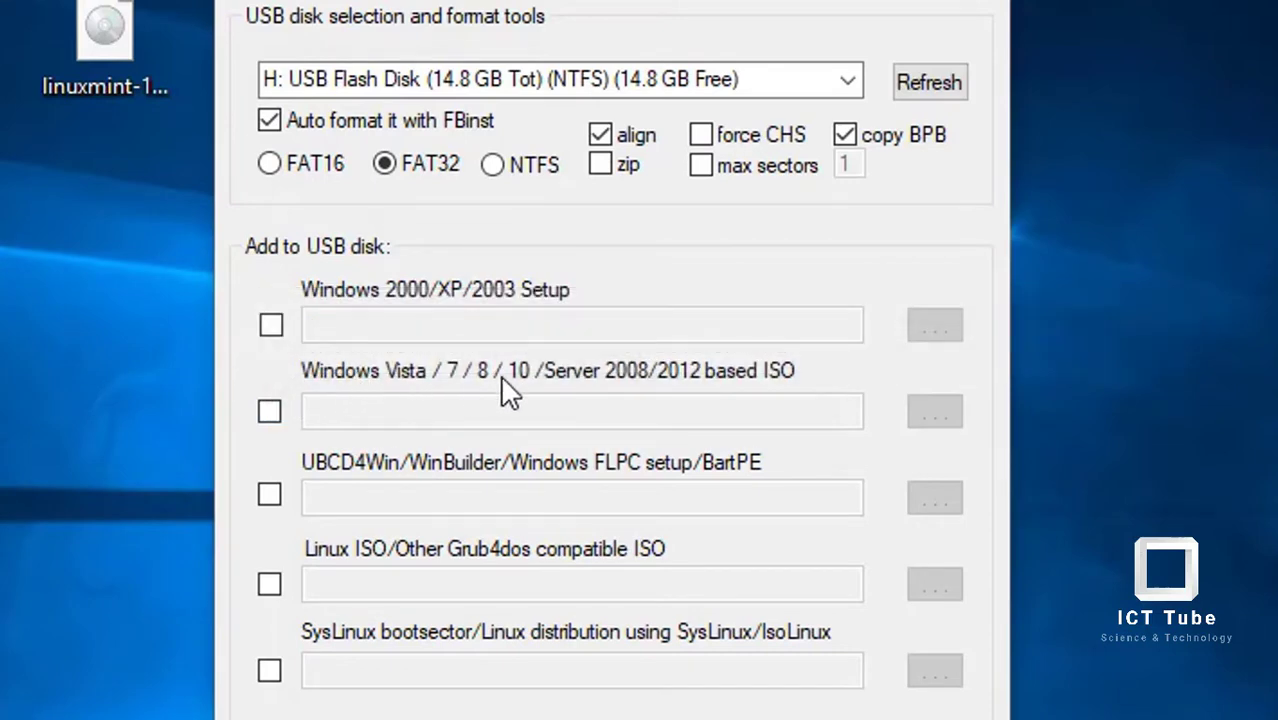
click(270, 412)
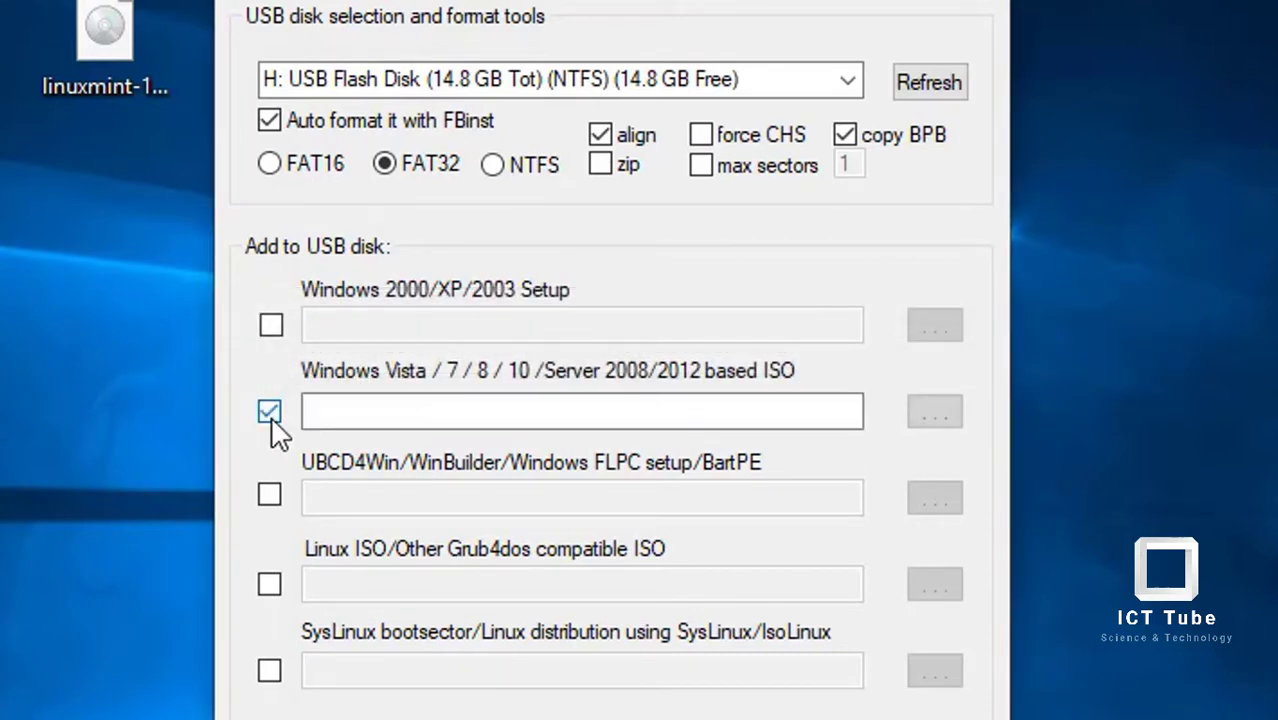
- Load Win8.1 Pro 64 Bit.iso from the Desktop as the Windows ISO source
click(953, 418)
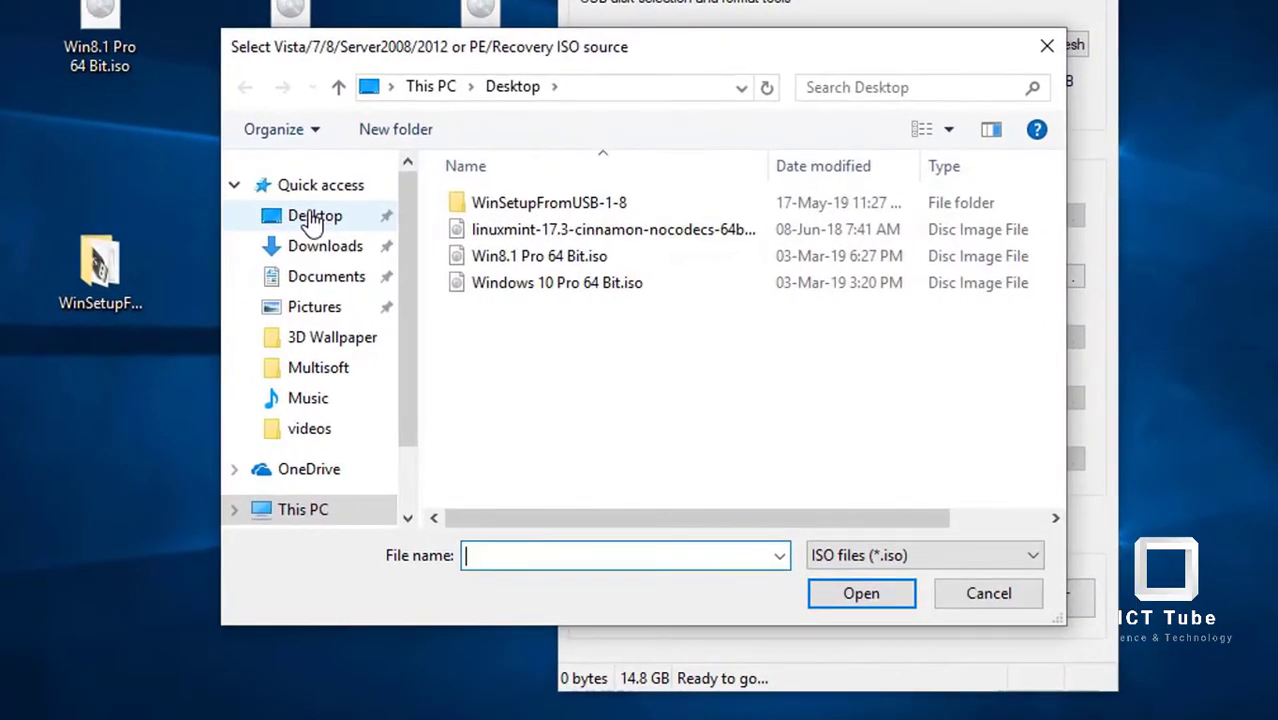
click(492, 268)
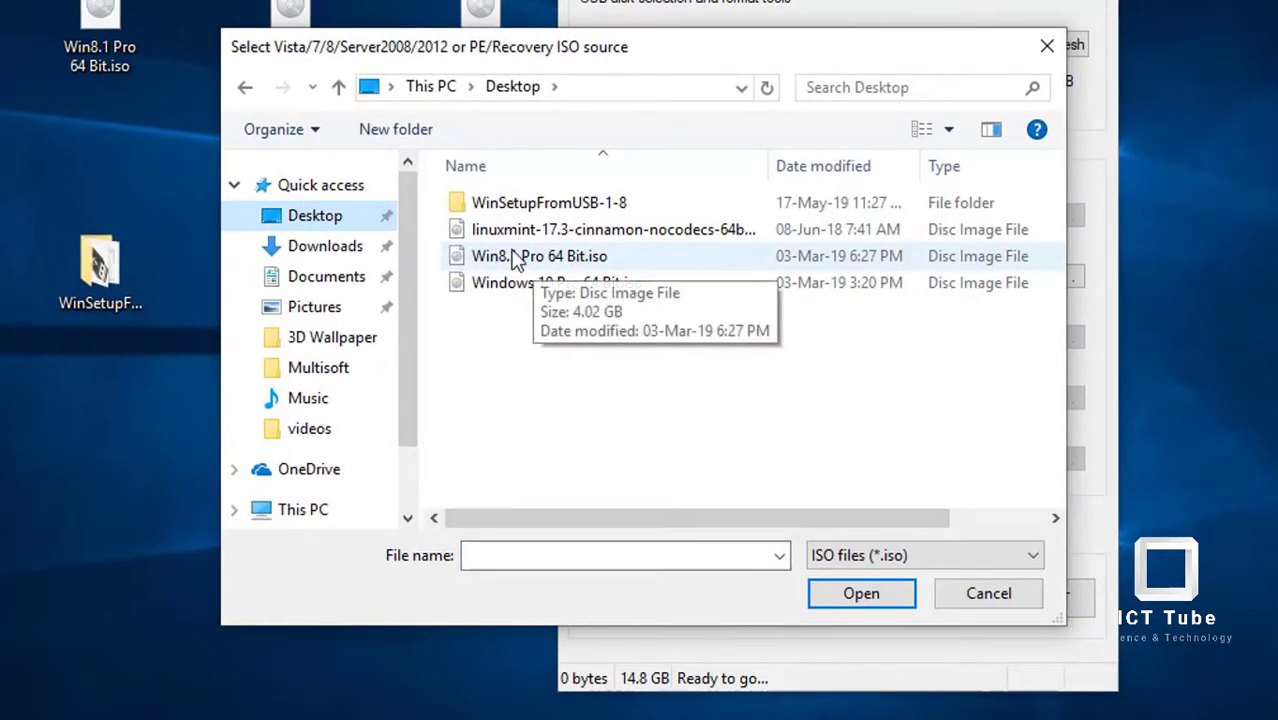
click(621, 258)
click(850, 592)
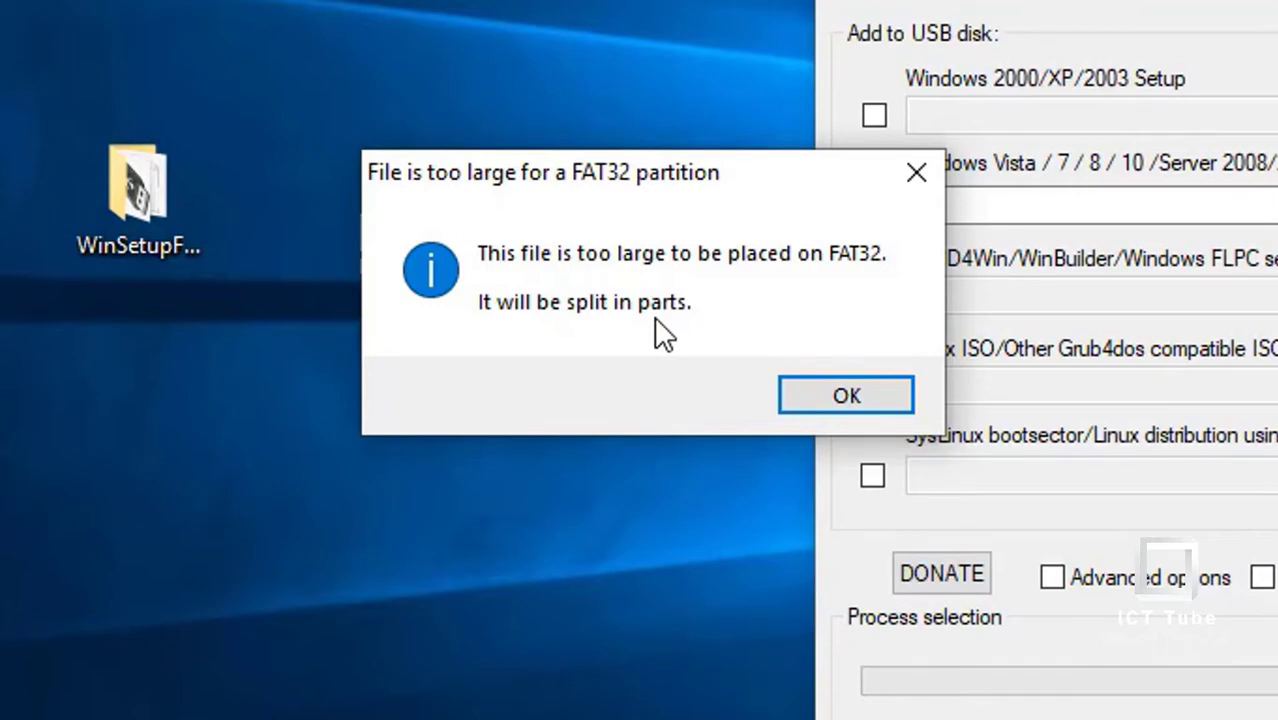
- Acknowledge that Win8.1 Pro 64 Bit.iso is too large for FAT32 and will be split
click(862, 403)
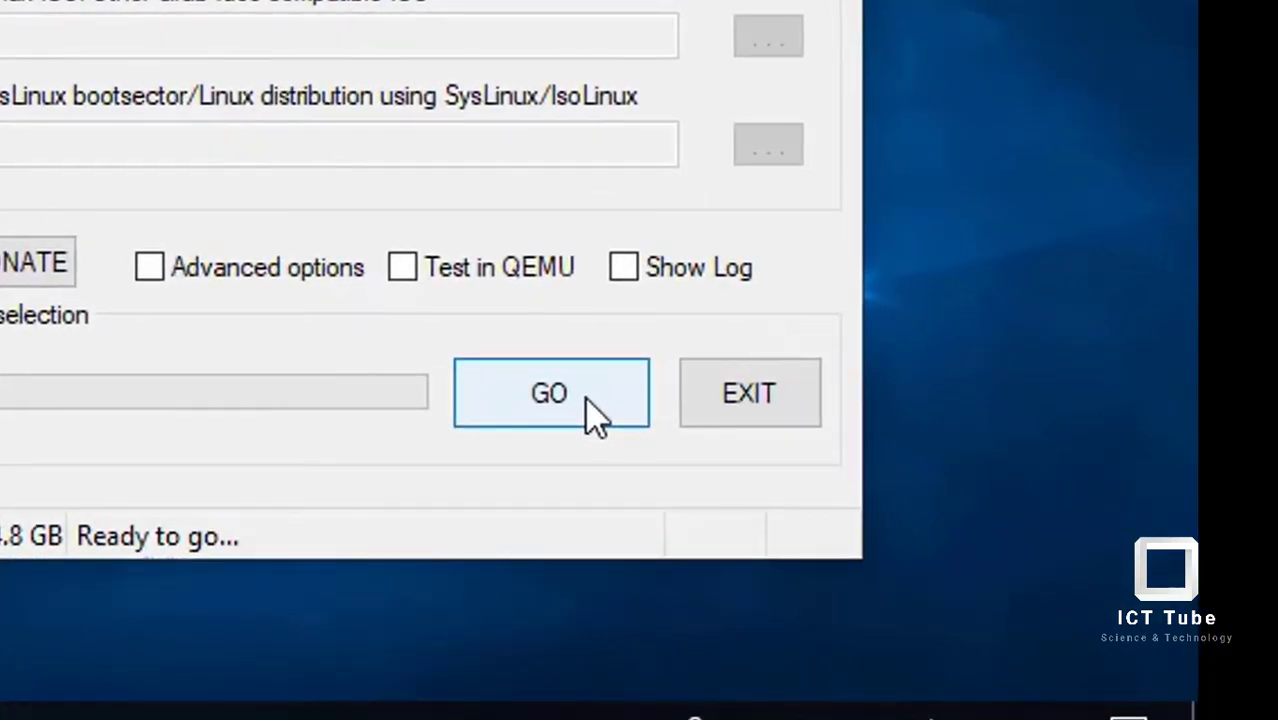
- Start writing Win8.1 to the USB disk, approving the erase and FAT32 repartition/reformat
click(588, 400)
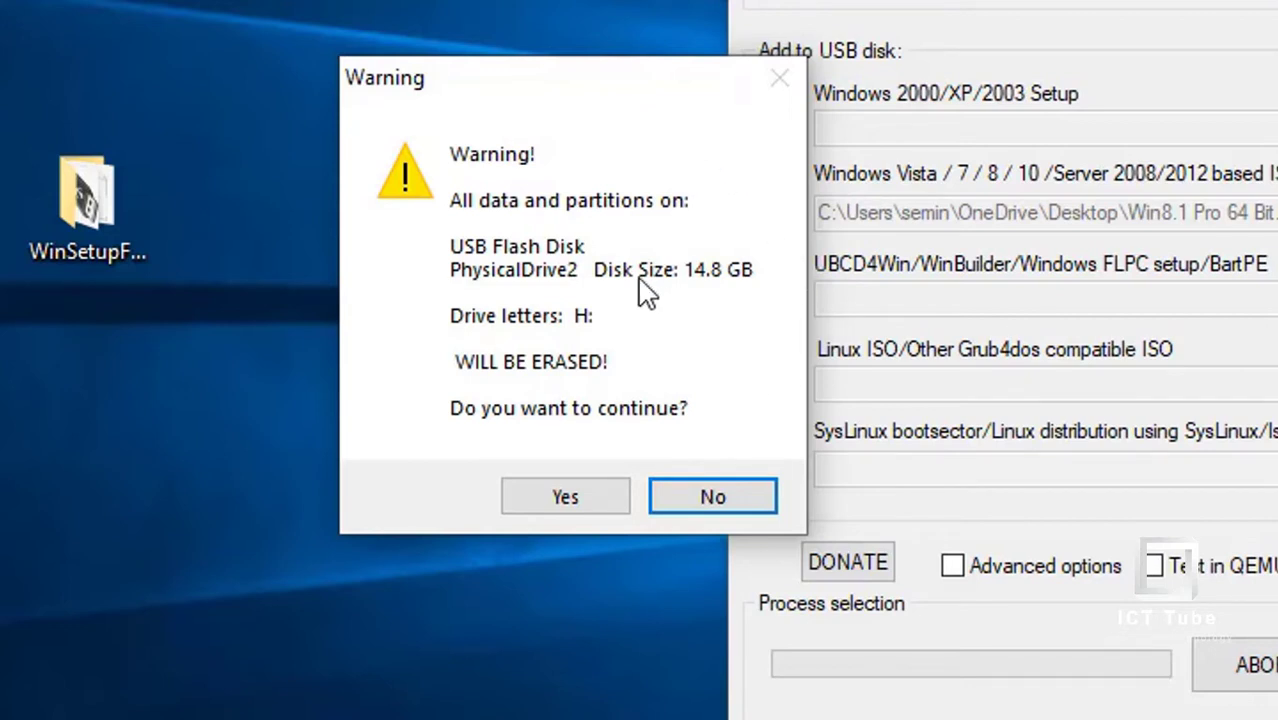
click(565, 498)
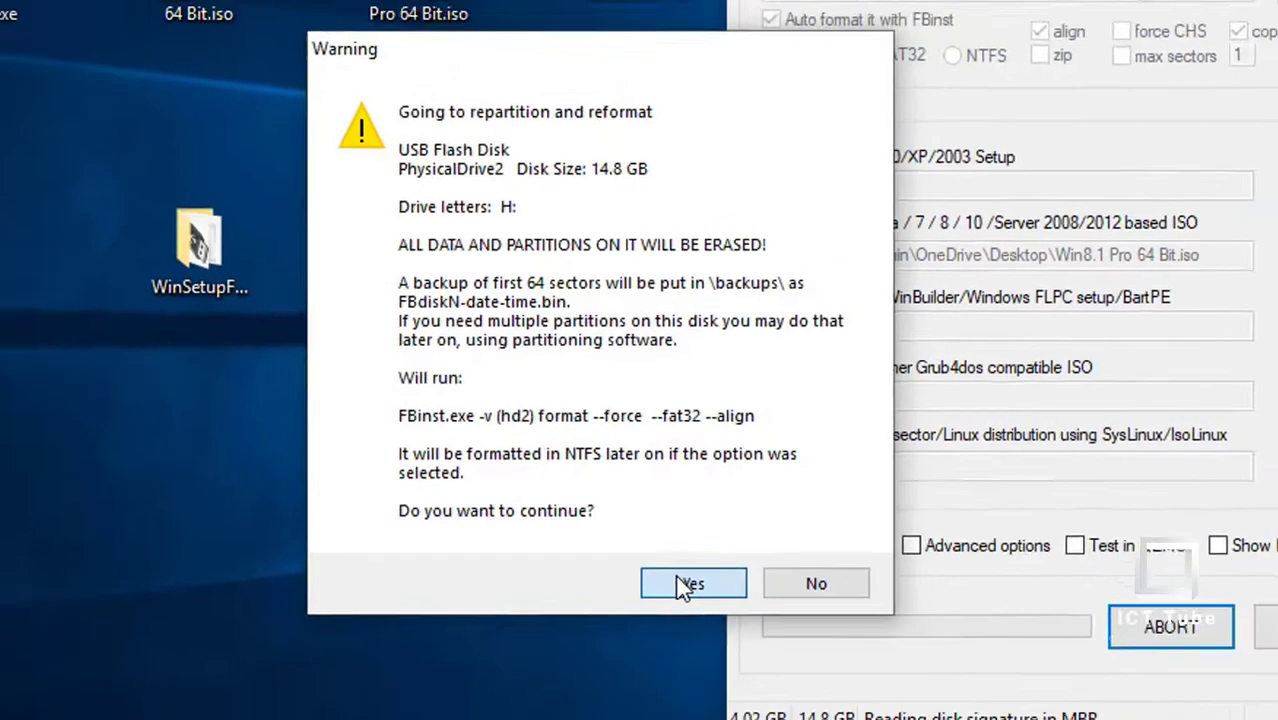
click(678, 612)
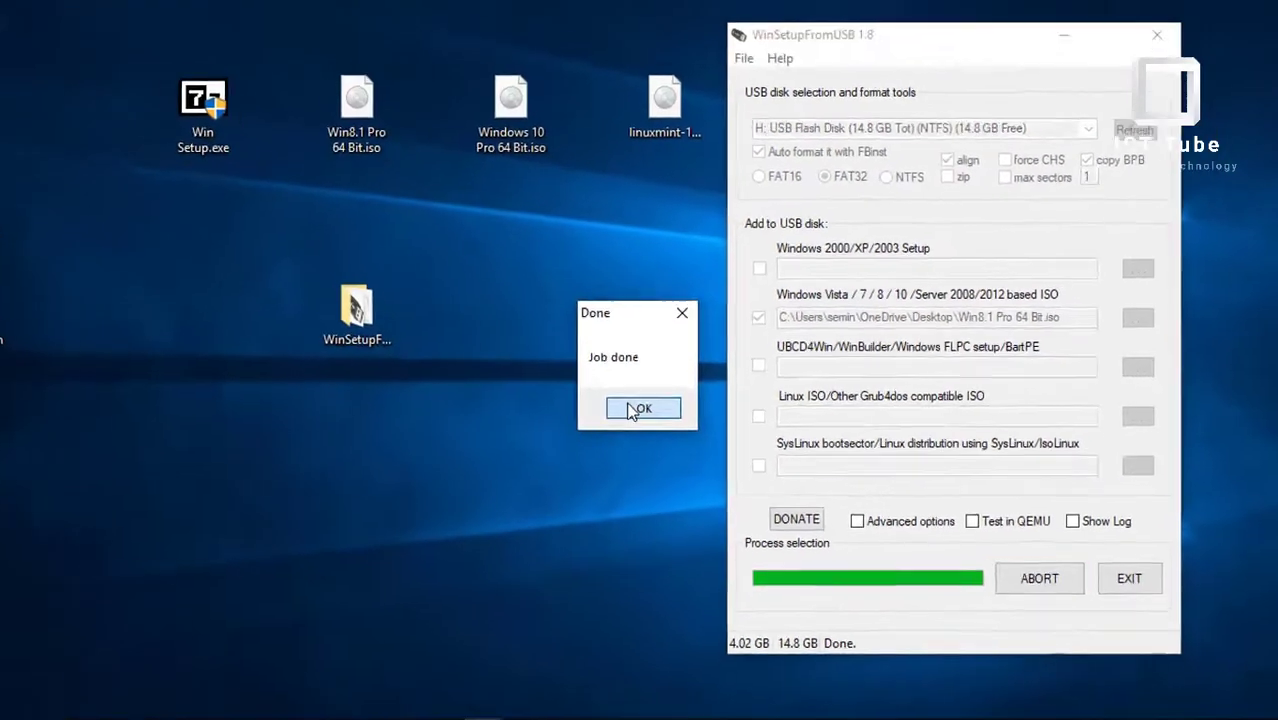
- Dismiss the Job done notice and exit WinSetupFromUSB
click(572, 405)
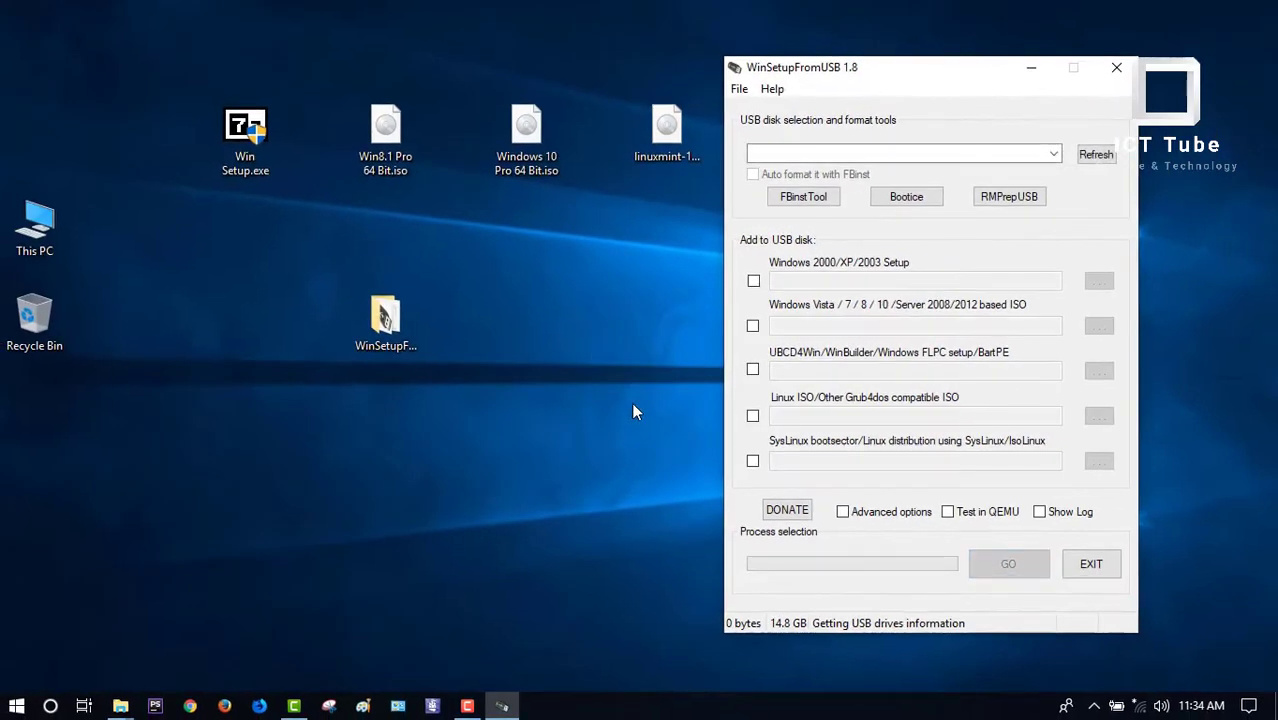
click(1088, 568)
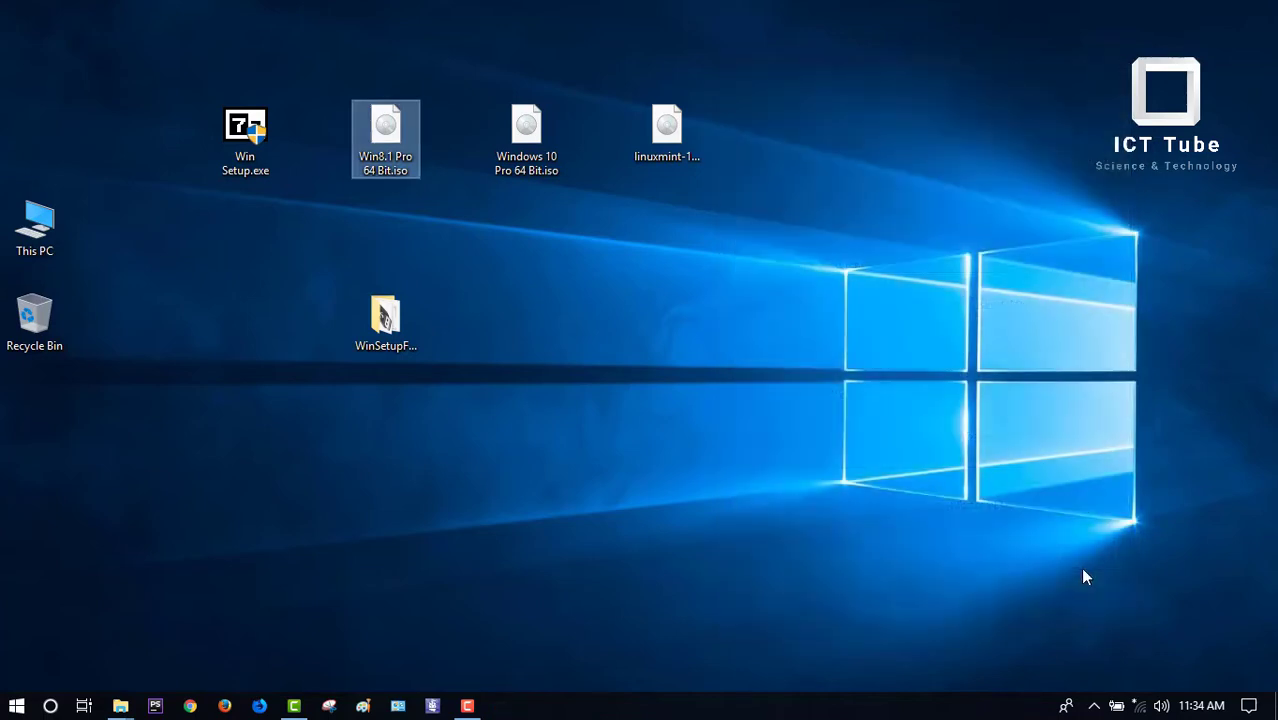
- Refresh the desktop several times from its context menu
right_click(505, 258)
click(559, 308)
right_click(559, 304)
click(640, 367)
right_click(642, 374)
click(713, 432)
- Run WinSetupFromUSB_1-8_x64.exe as administrator from the WinSetupFromUSB-1-8 folder
double_click(380, 325)
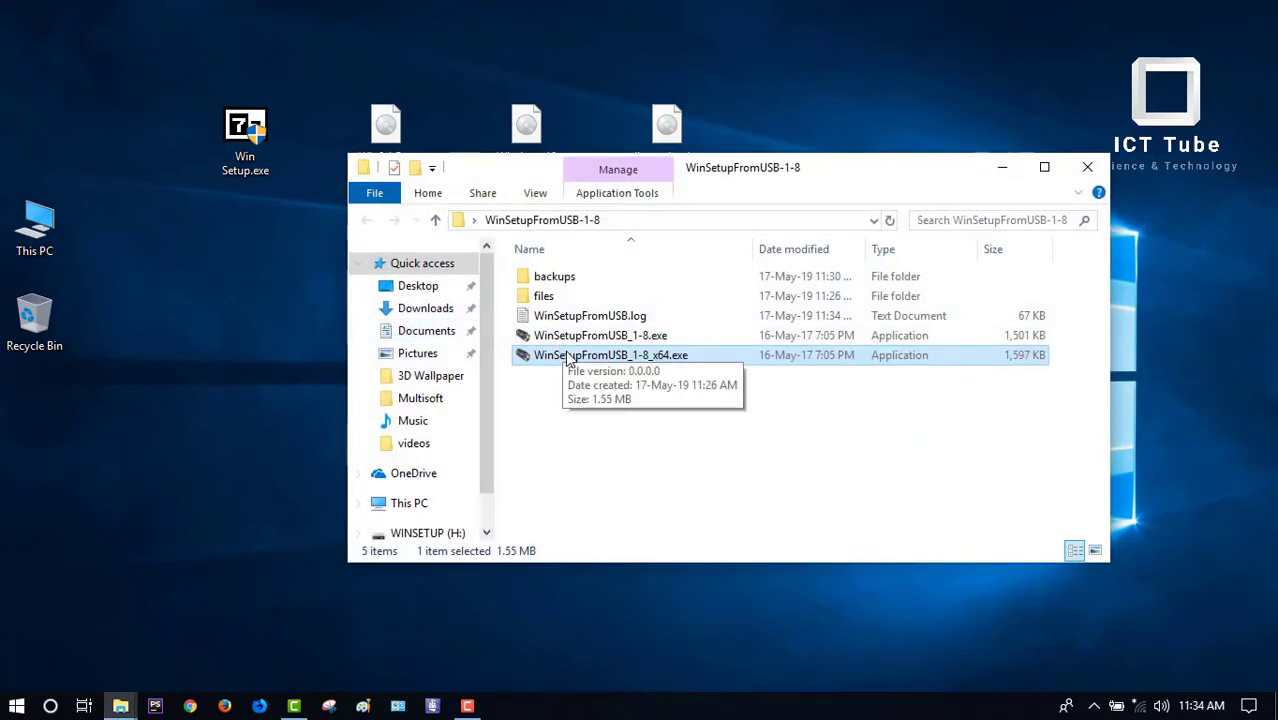
right_click(608, 363)
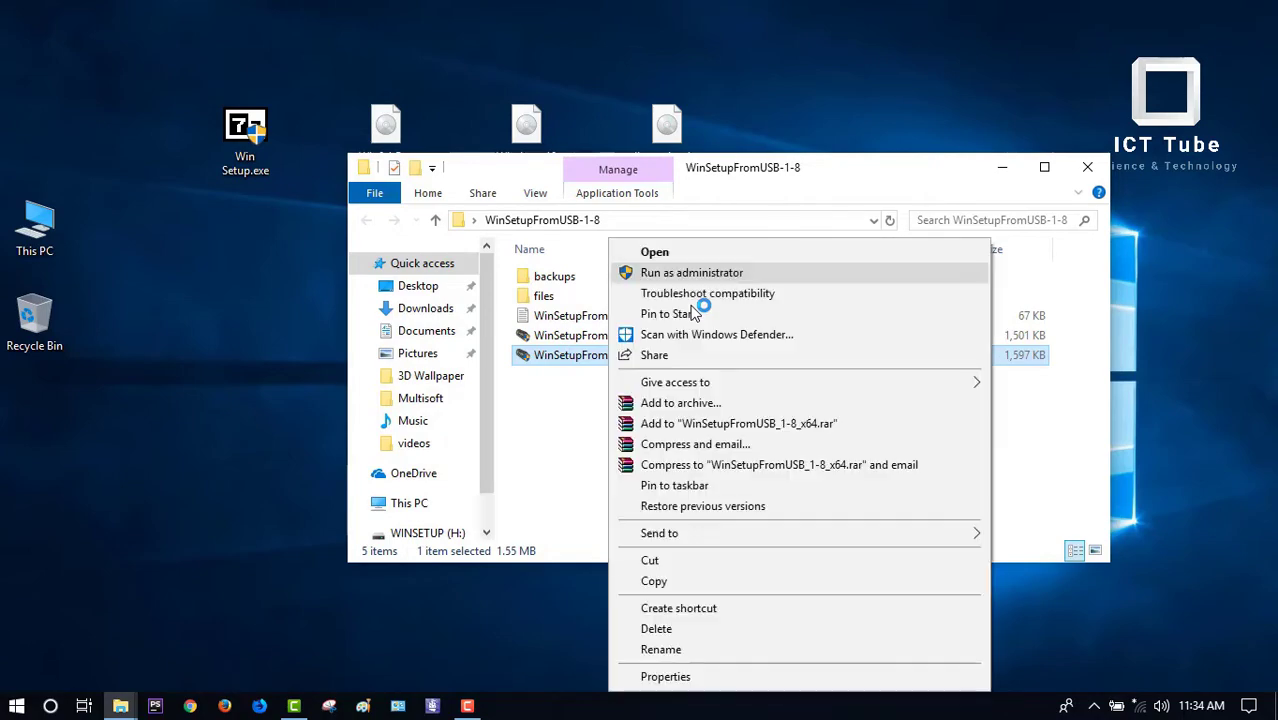
click(688, 274)
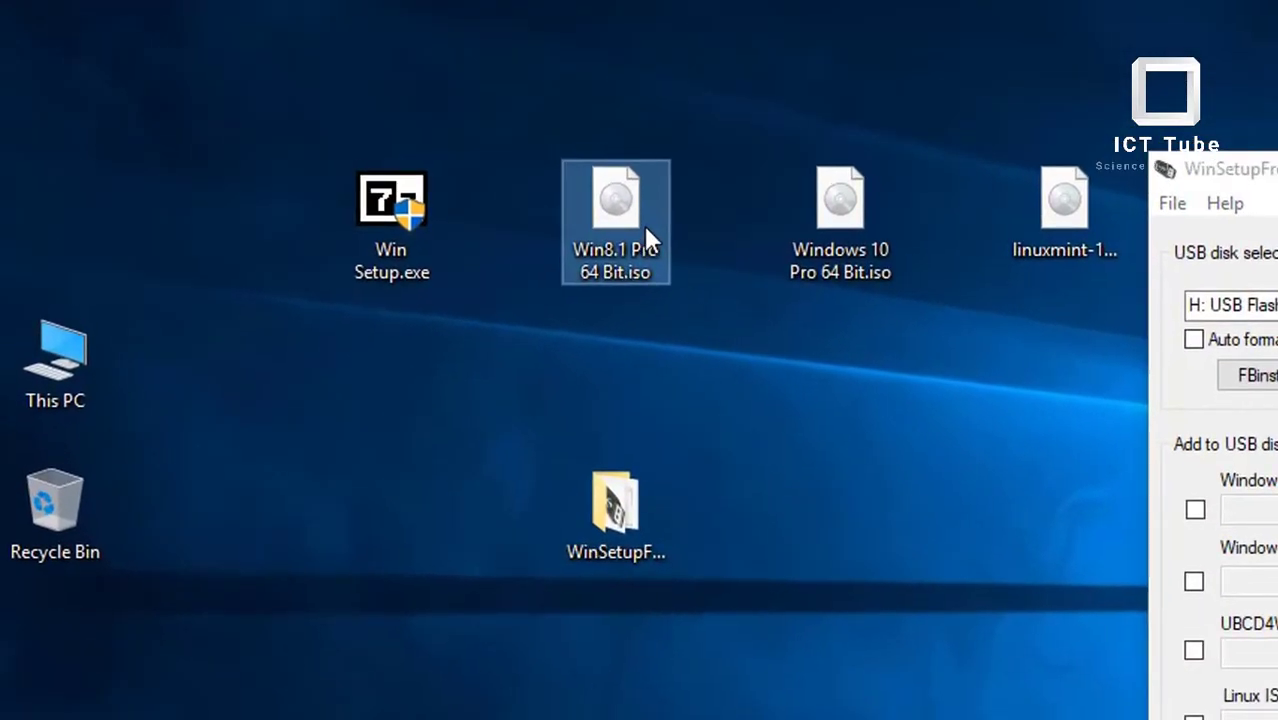
- Load Windows 10 Pro 64 Bit.iso as the Windows Vista/7/8/10 ISO source and start writing it
click(404, 151)
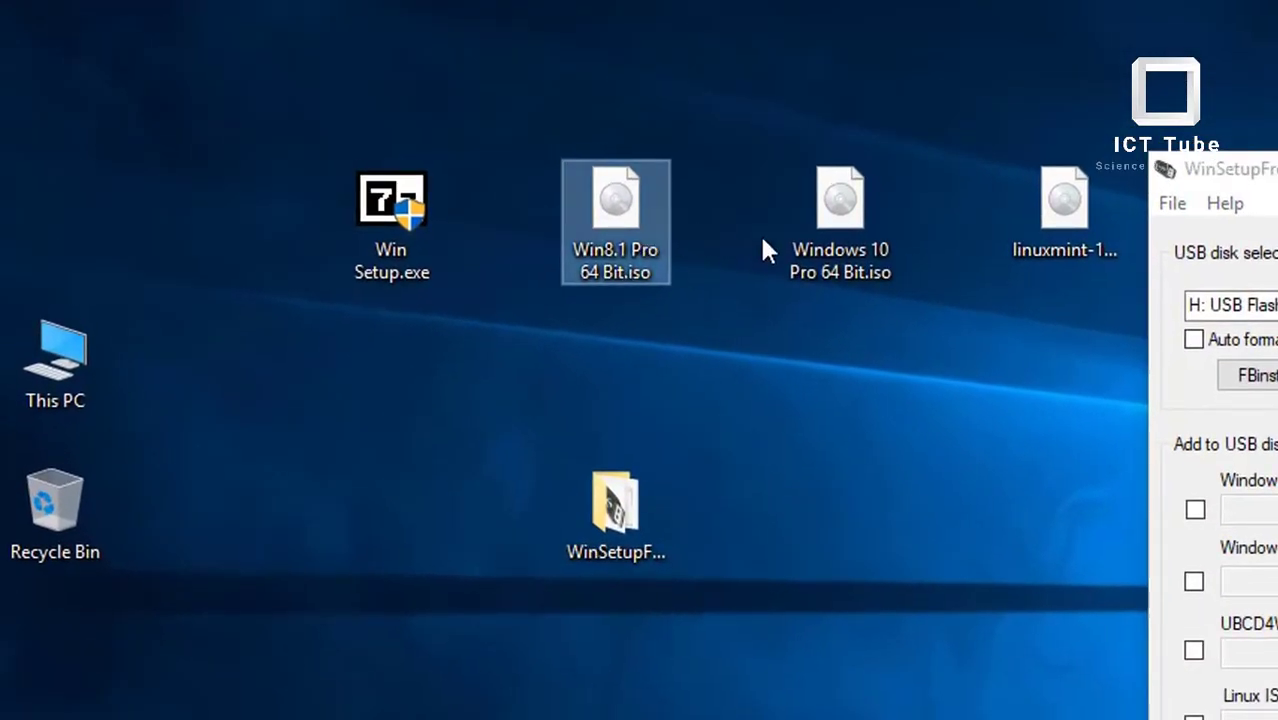
click(840, 242)
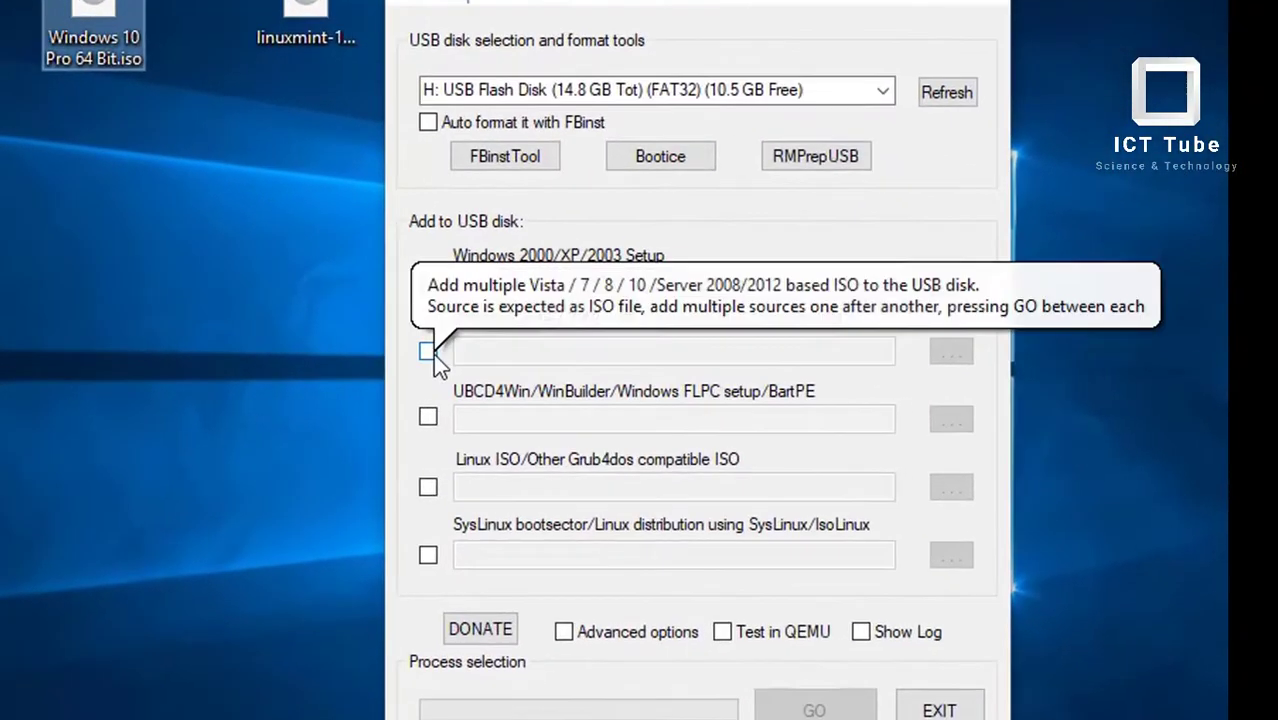
click(749, 364)
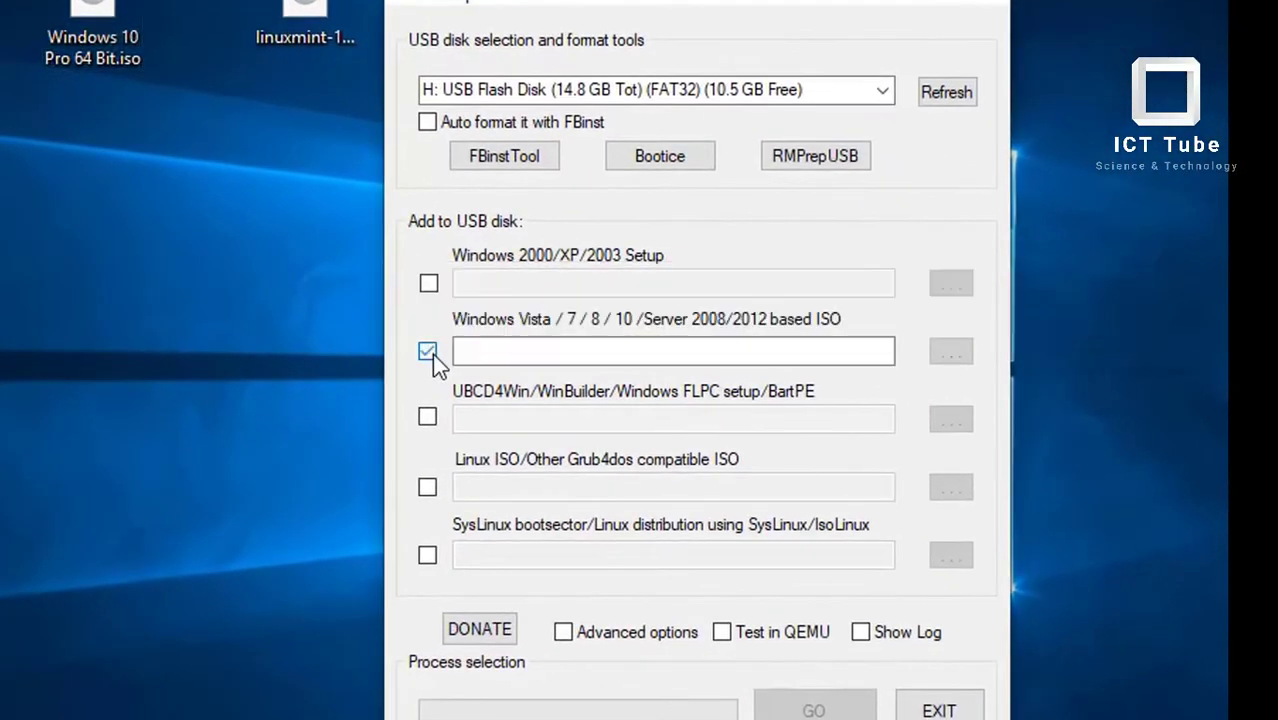
click(950, 352)
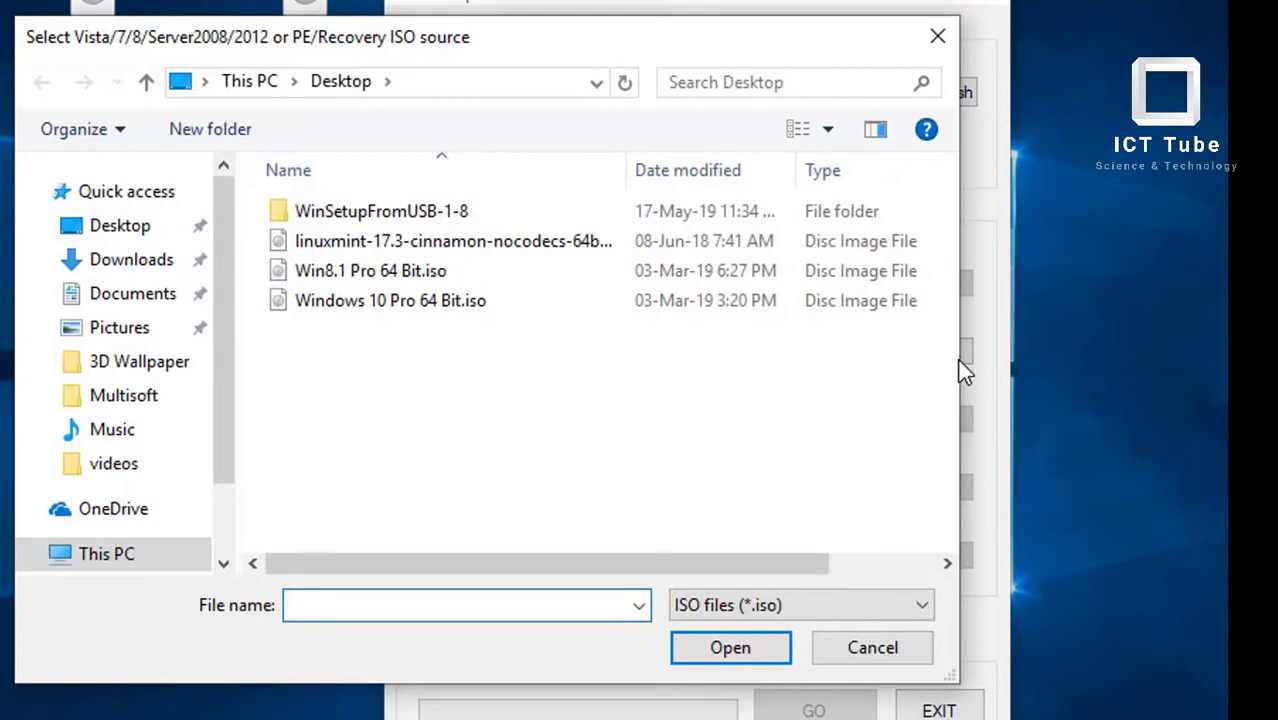
click(408, 305)
click(733, 650)
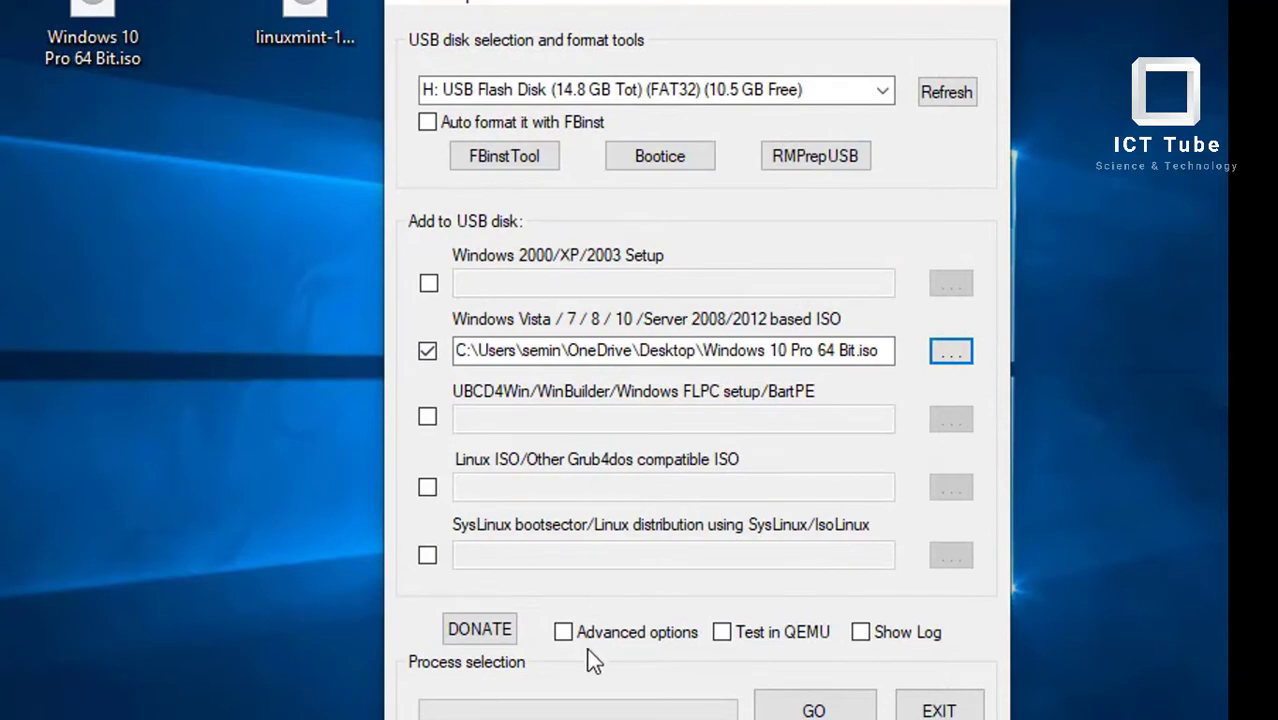
click(800, 708)
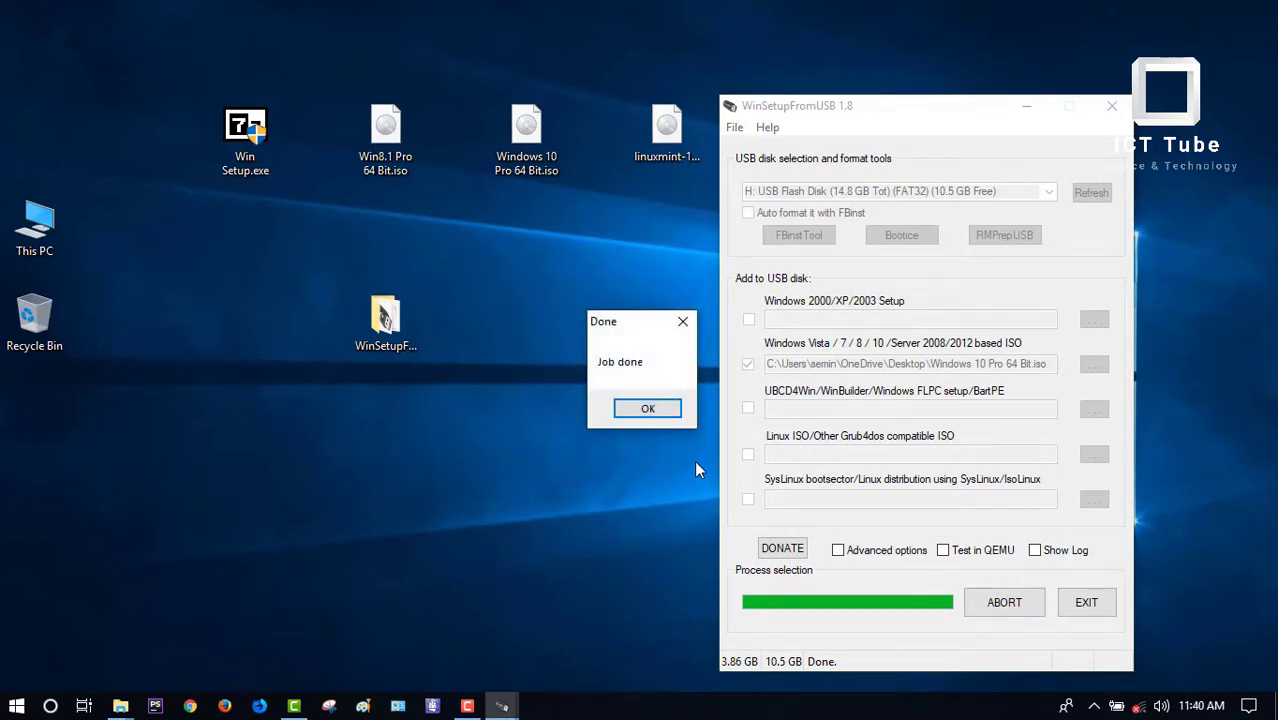
- Dismiss the job-done notice, exit WinSetupFromUSB, and select the linuxmint ISO on the desktop
click(652, 411)
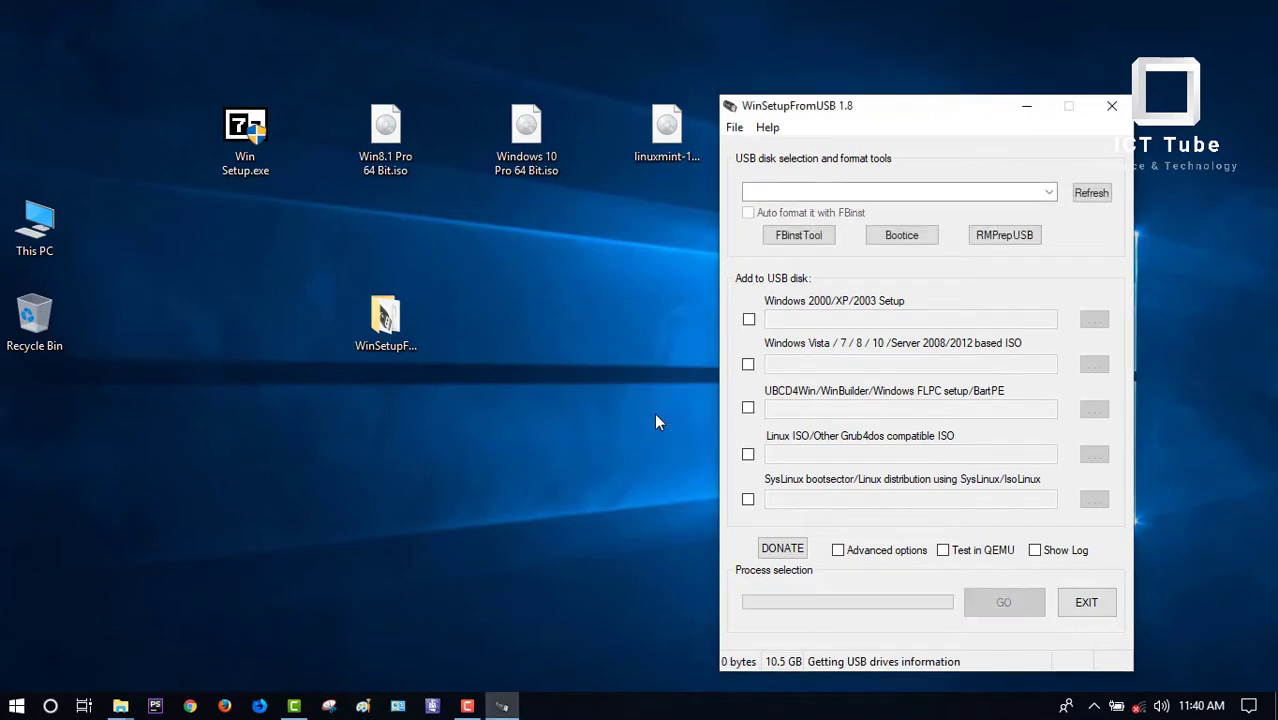
click(1086, 602)
drag(380, 205, 565, 146)
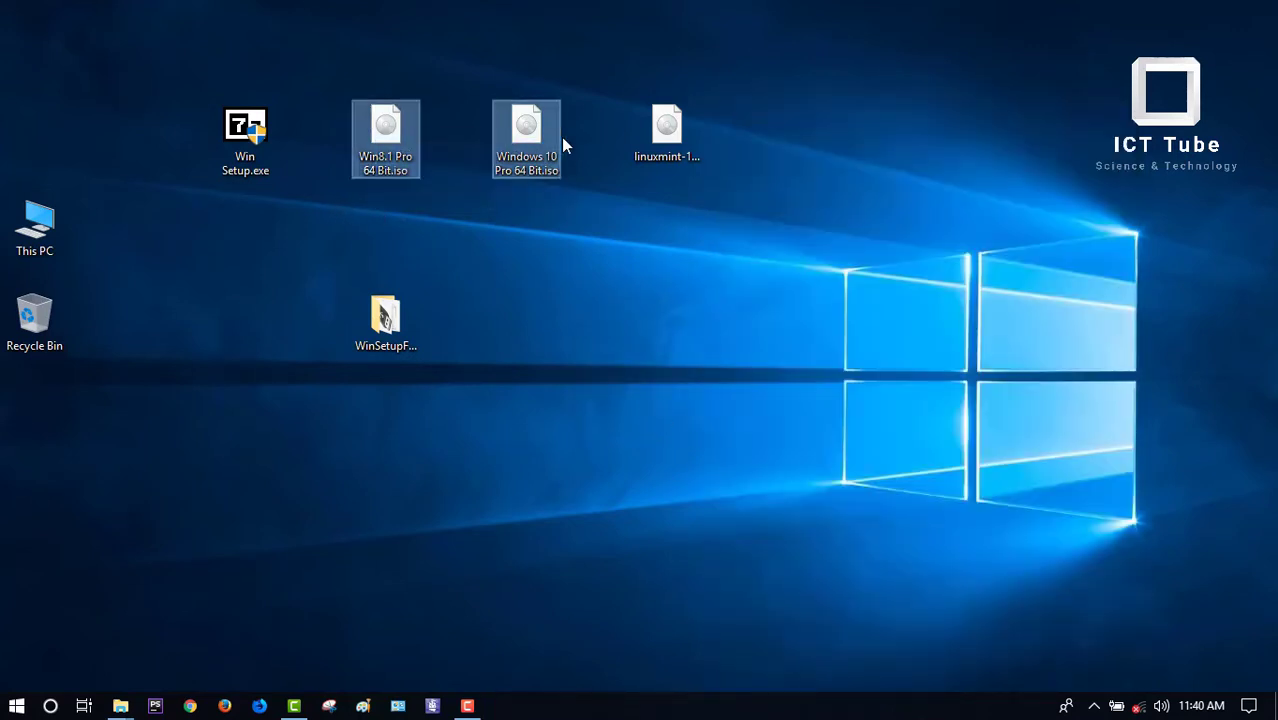
click(672, 141)
mouse_move(672, 158)
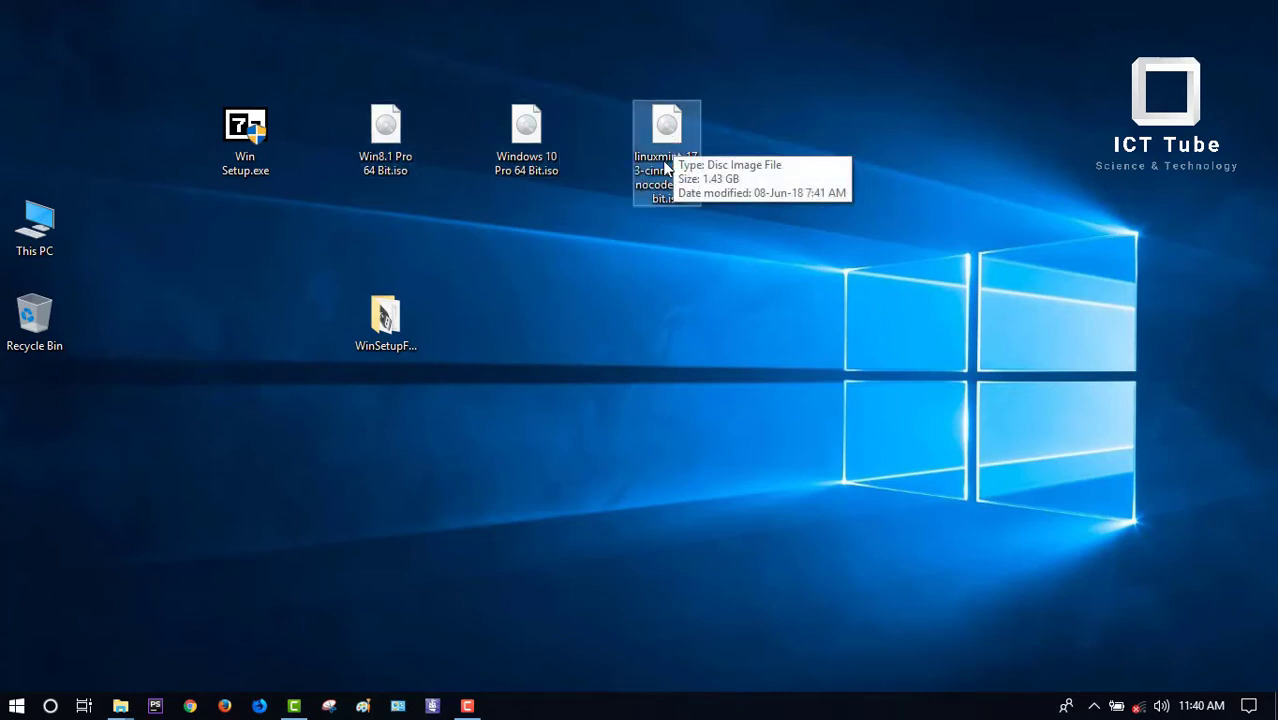
- Relaunch WinSetupFromUSB_1-8_x64.exe as administrator and move its window to the right
double_click(386, 318)
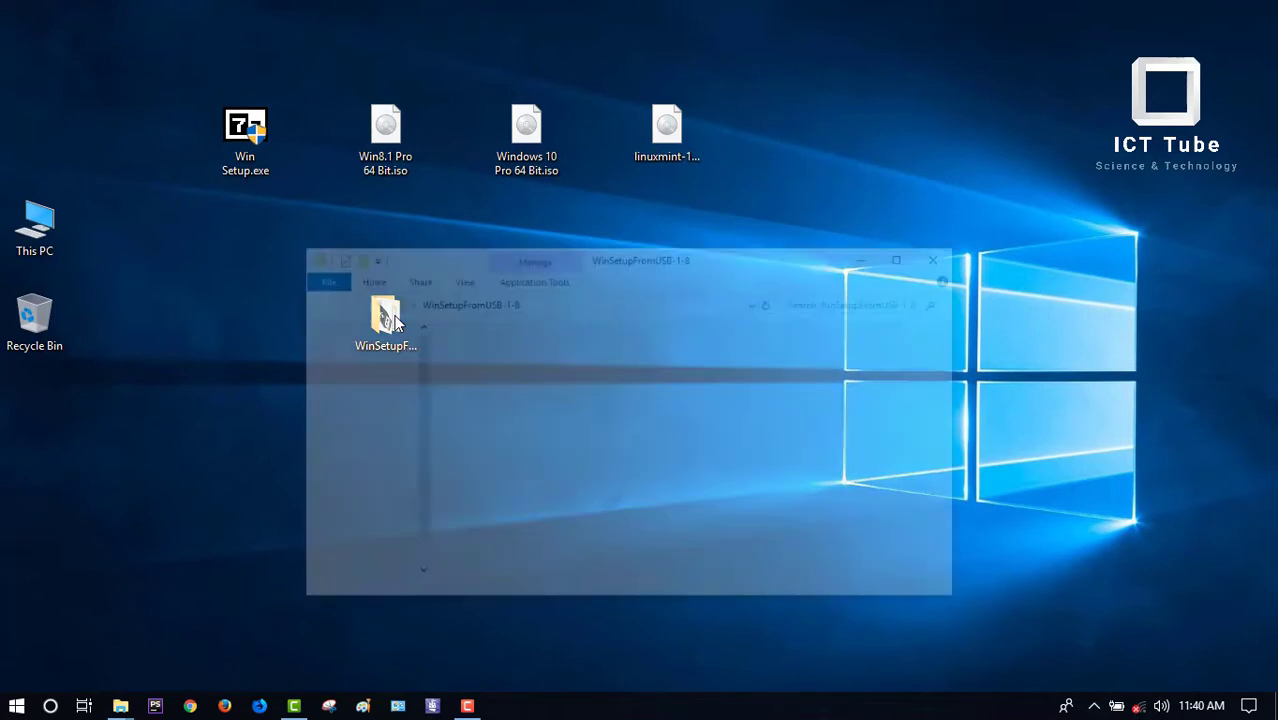
right_click(584, 357)
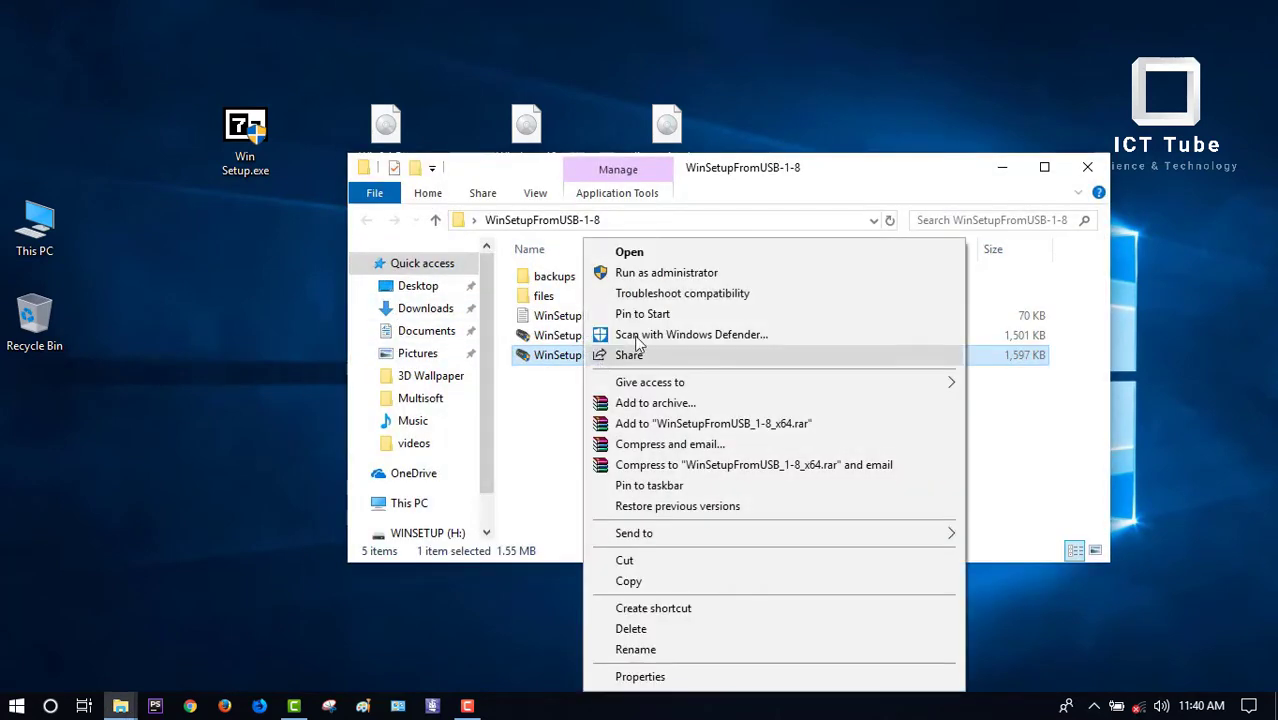
click(663, 273)
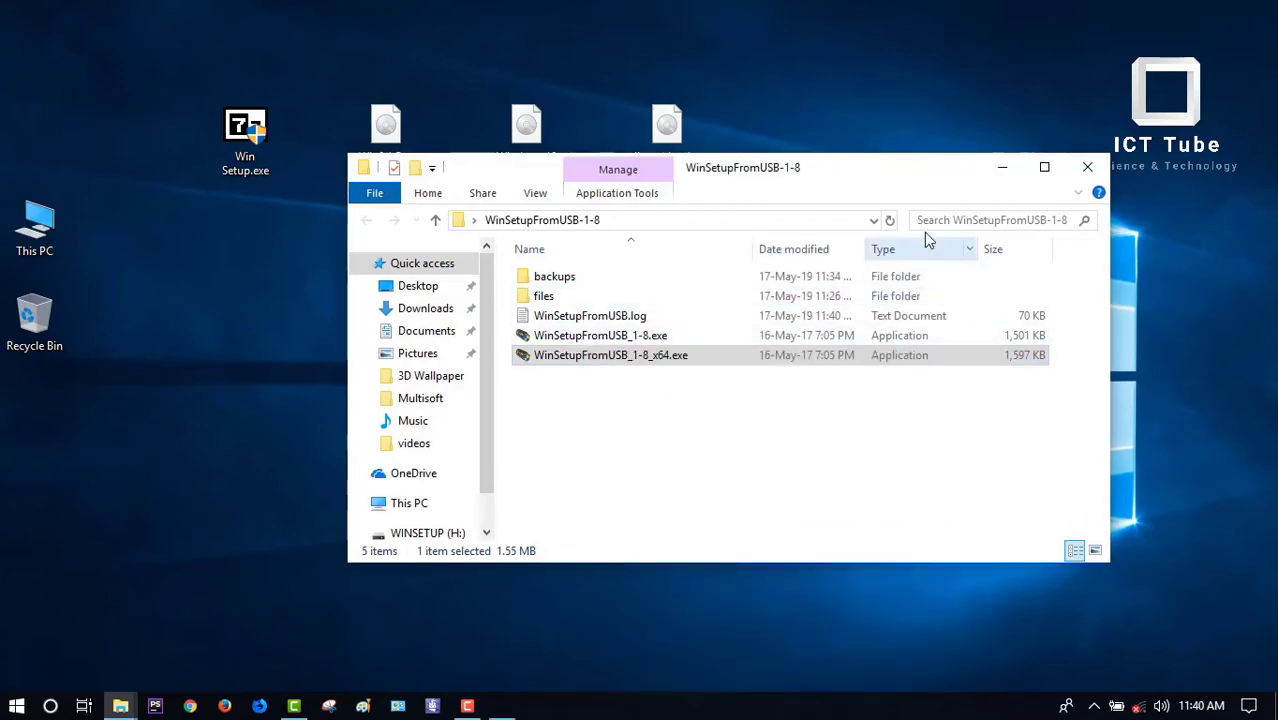
click(1002, 168)
drag(511, 146, 939, 80)
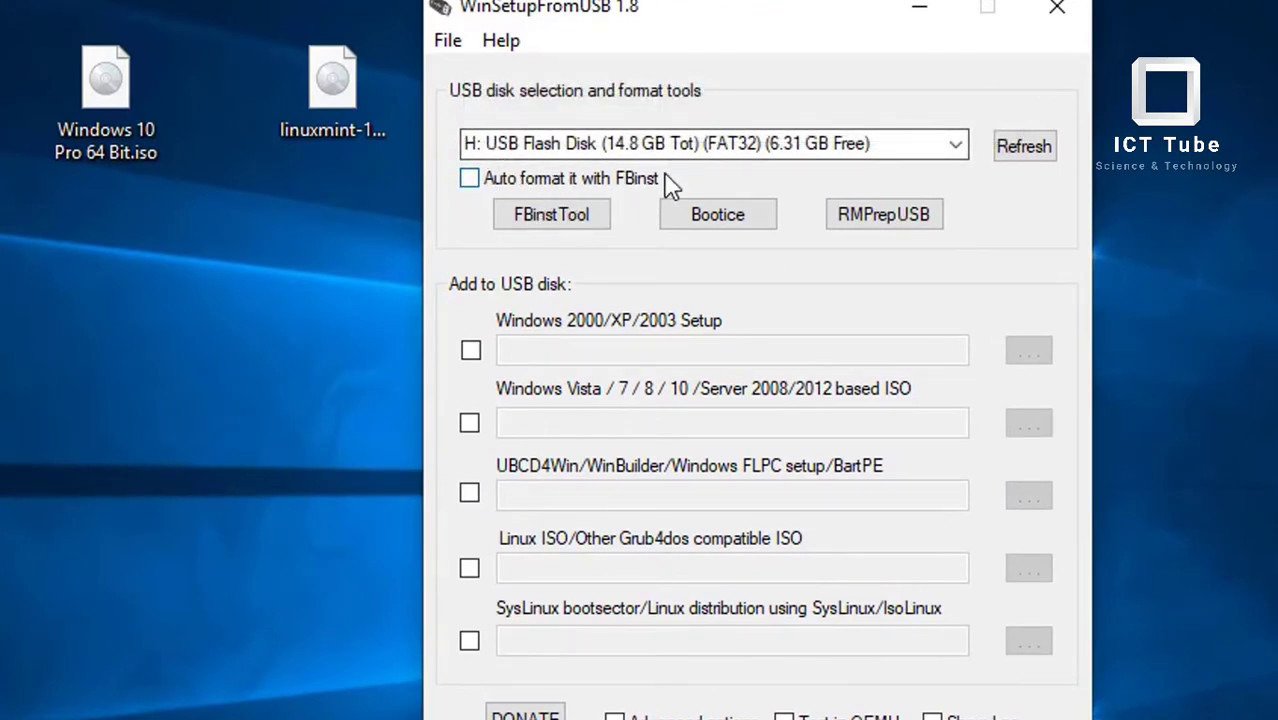
- Add linuxmint-17.3-cinnamon-nocodecs-64bit.iso as a Linux ISO, keep the suggested menu name, and start writing
click(315, 108)
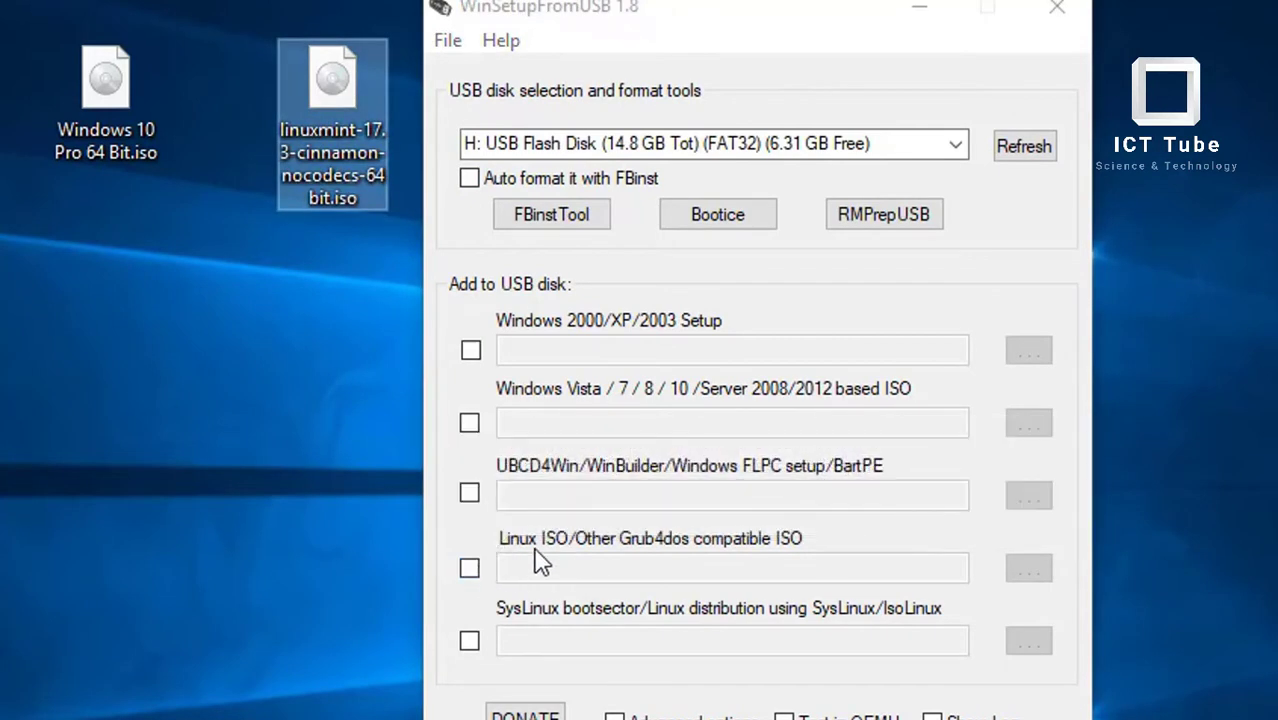
click(467, 569)
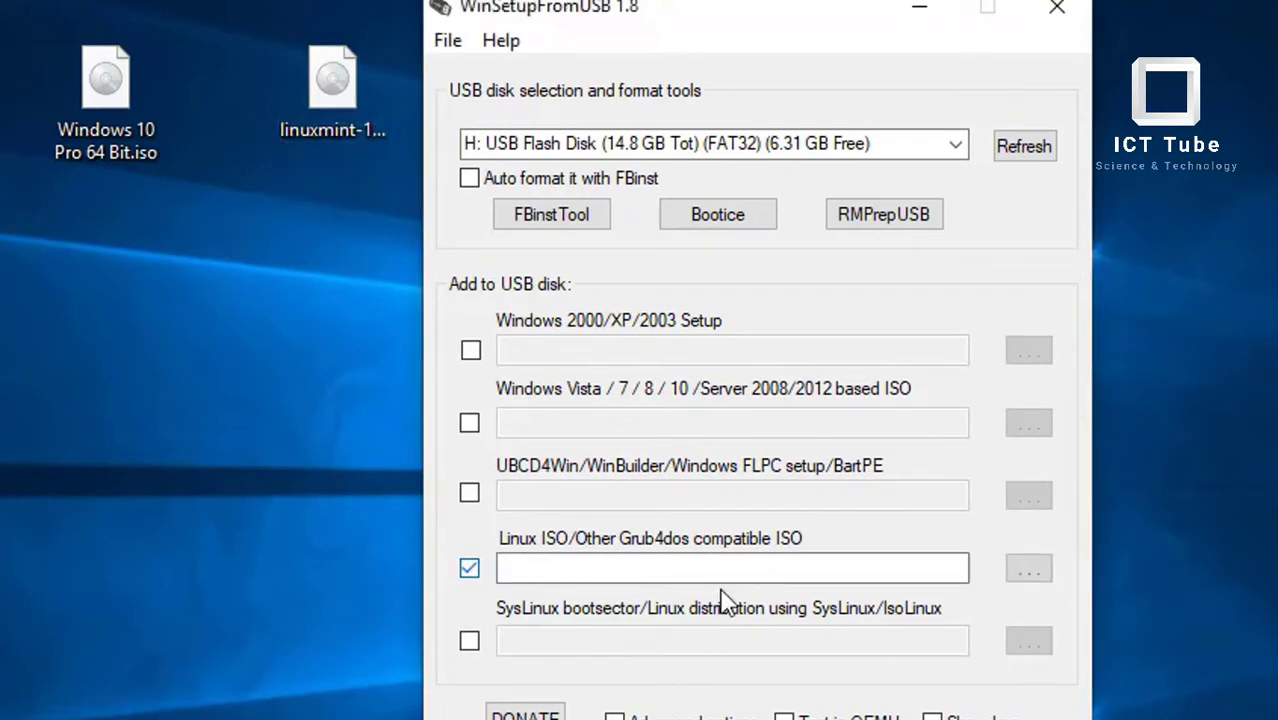
click(1029, 570)
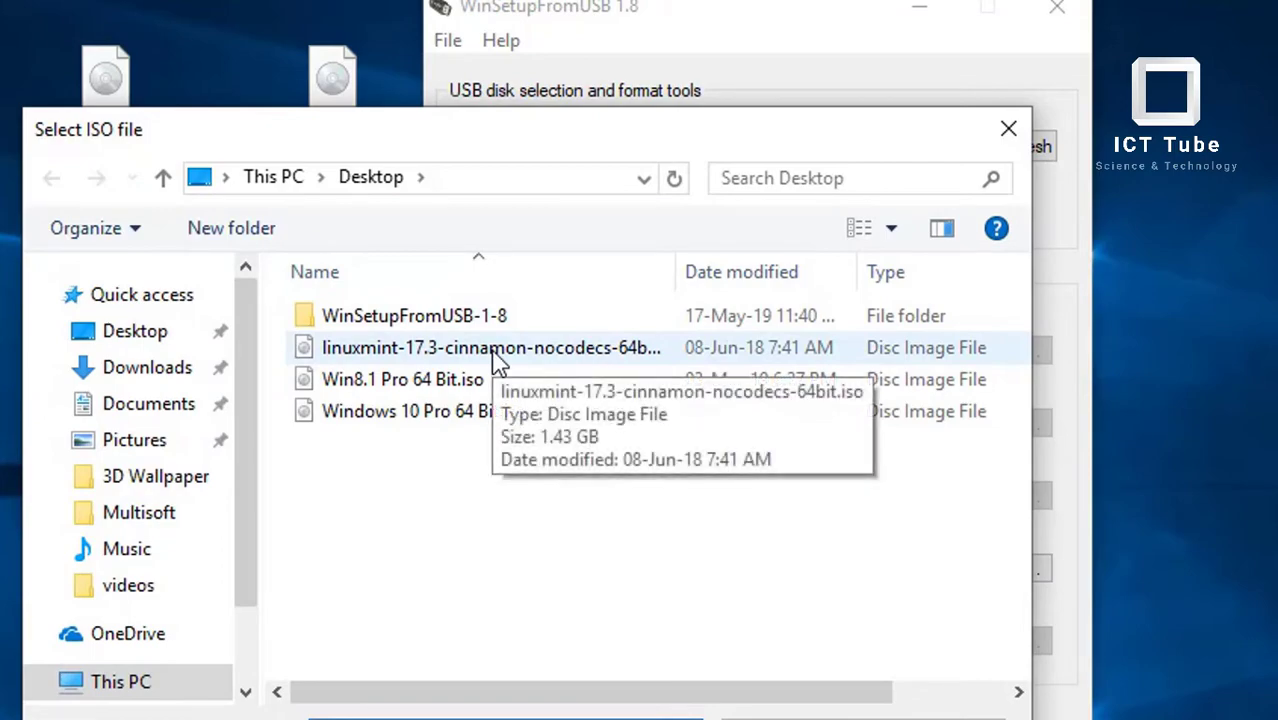
click(498, 358)
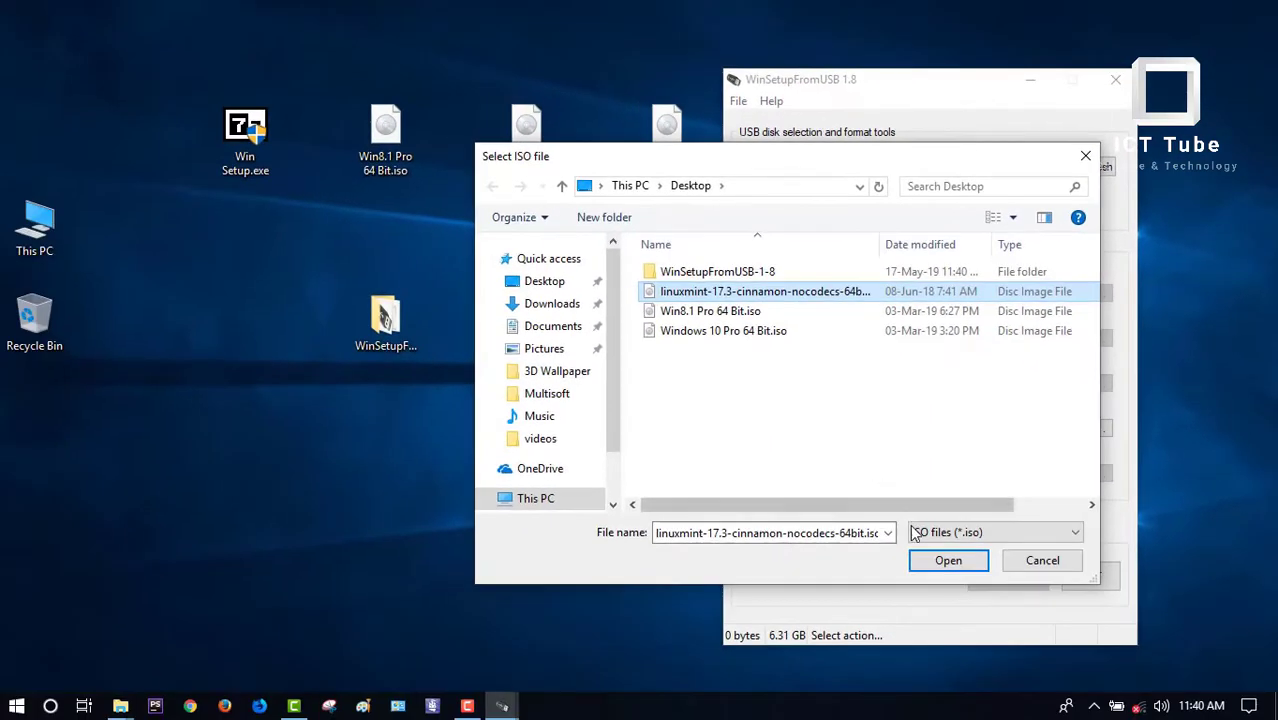
click(948, 560)
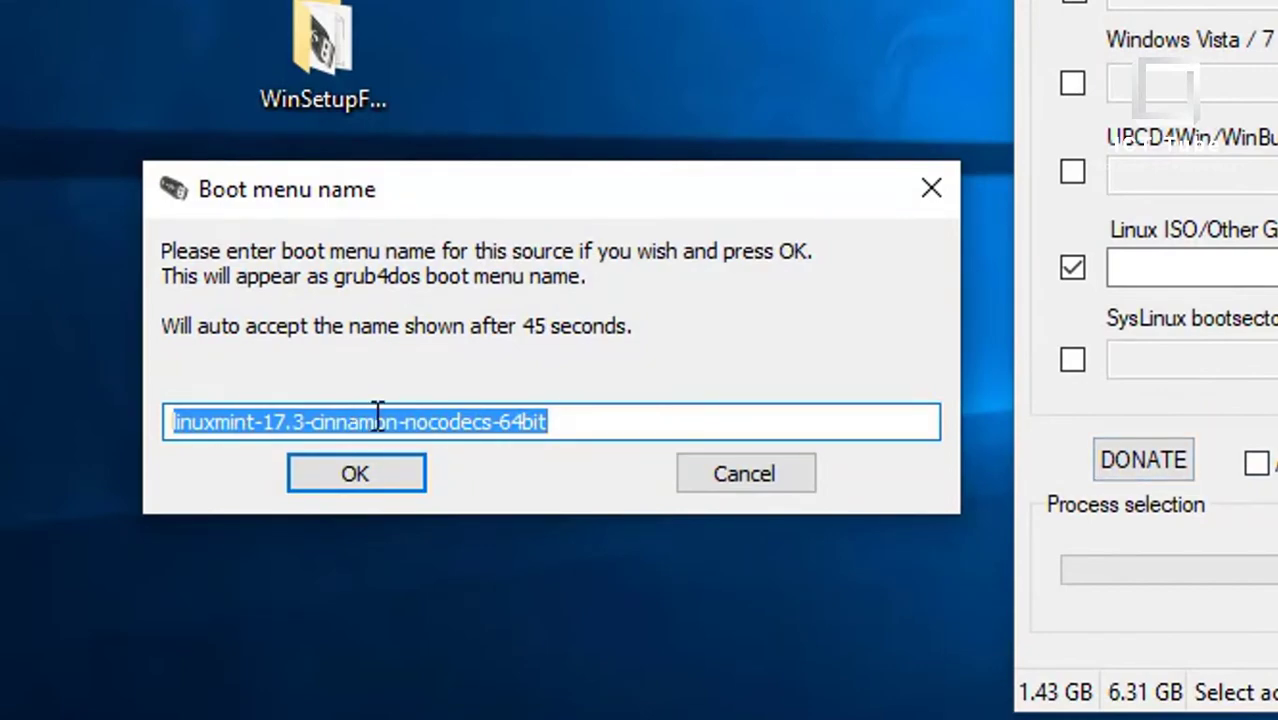
click(356, 475)
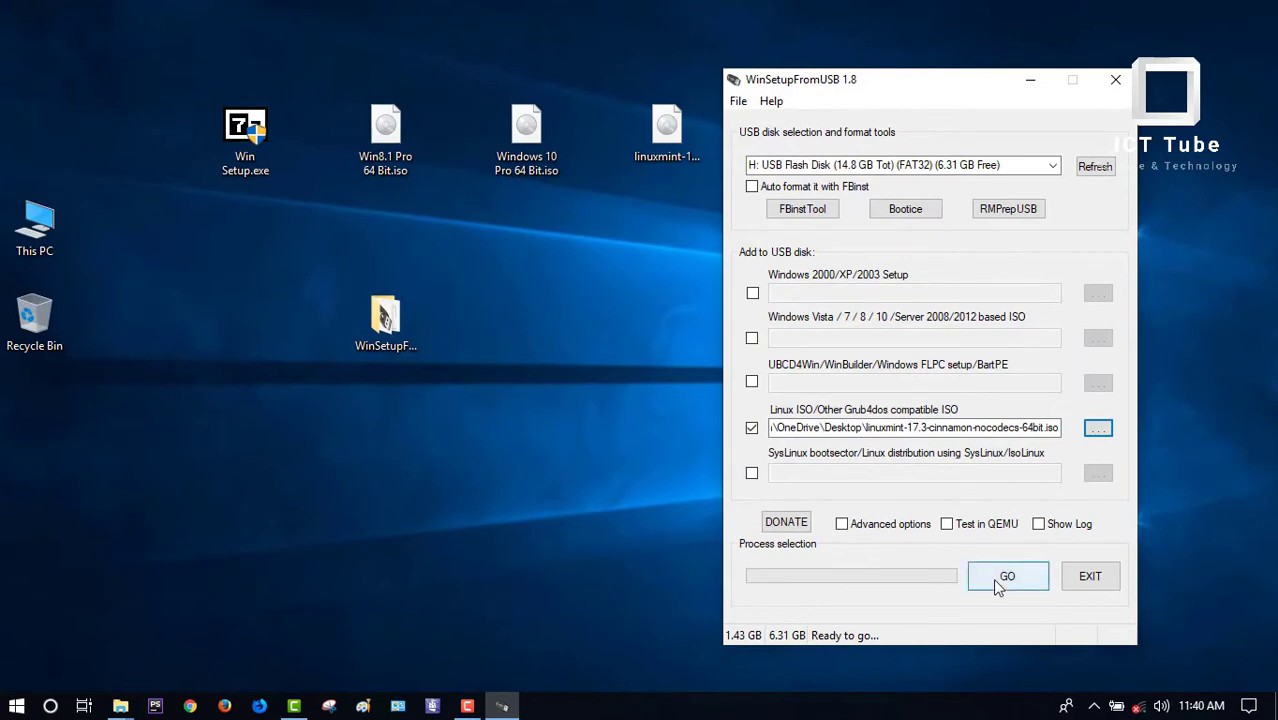
click(995, 585)
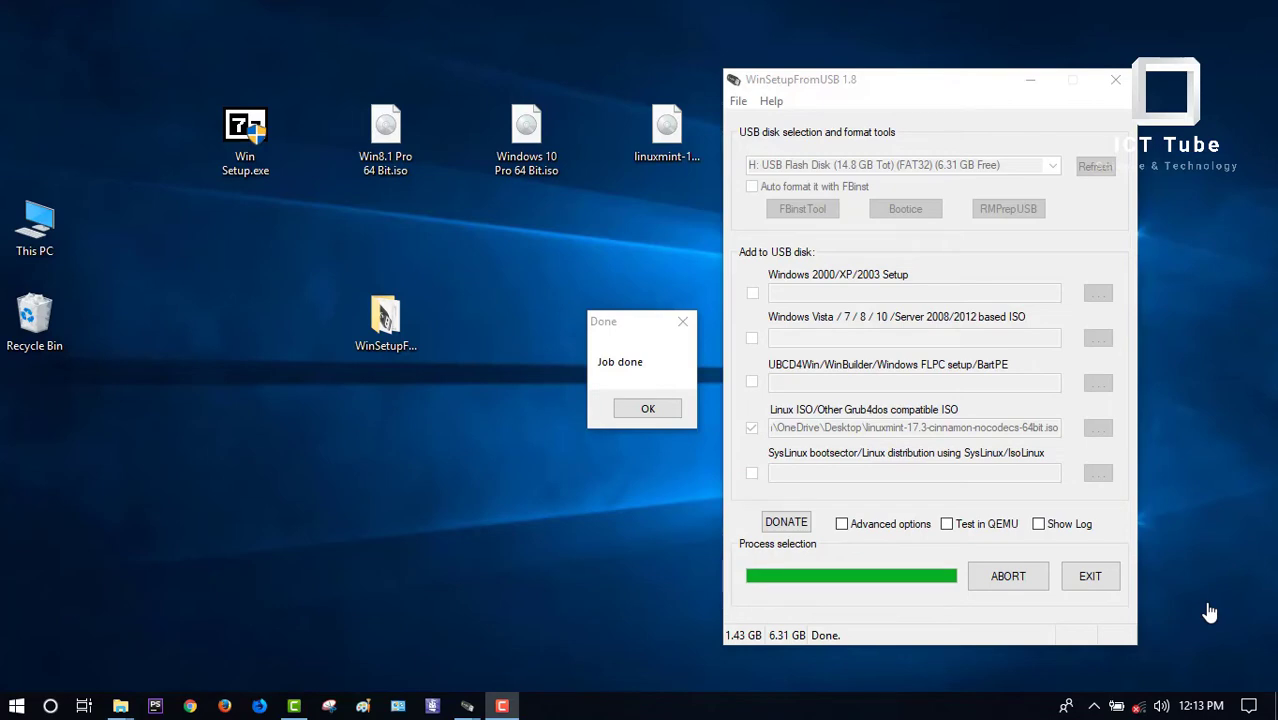
- Exit WinSetupFromUSB and check that WINSETUP (H:) in This PC shows 4.87 GB free of 14.8 GB
click(650, 410)
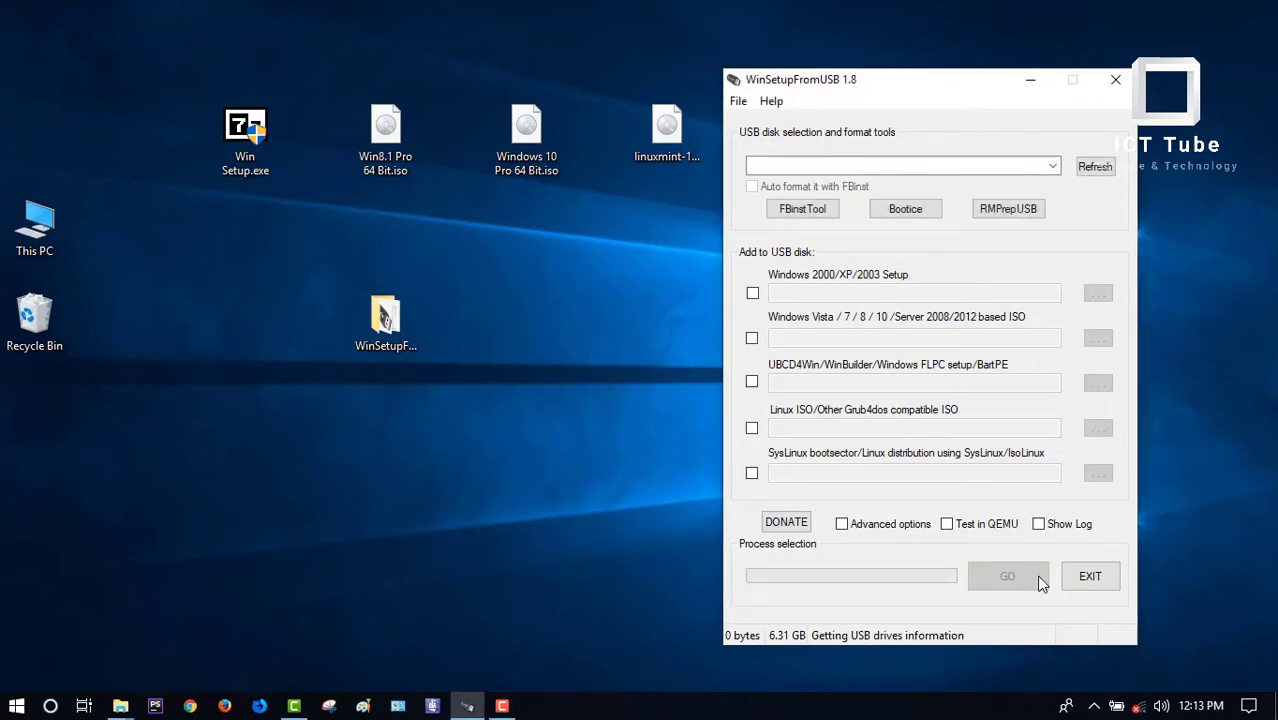
click(1088, 576)
double_click(34, 228)
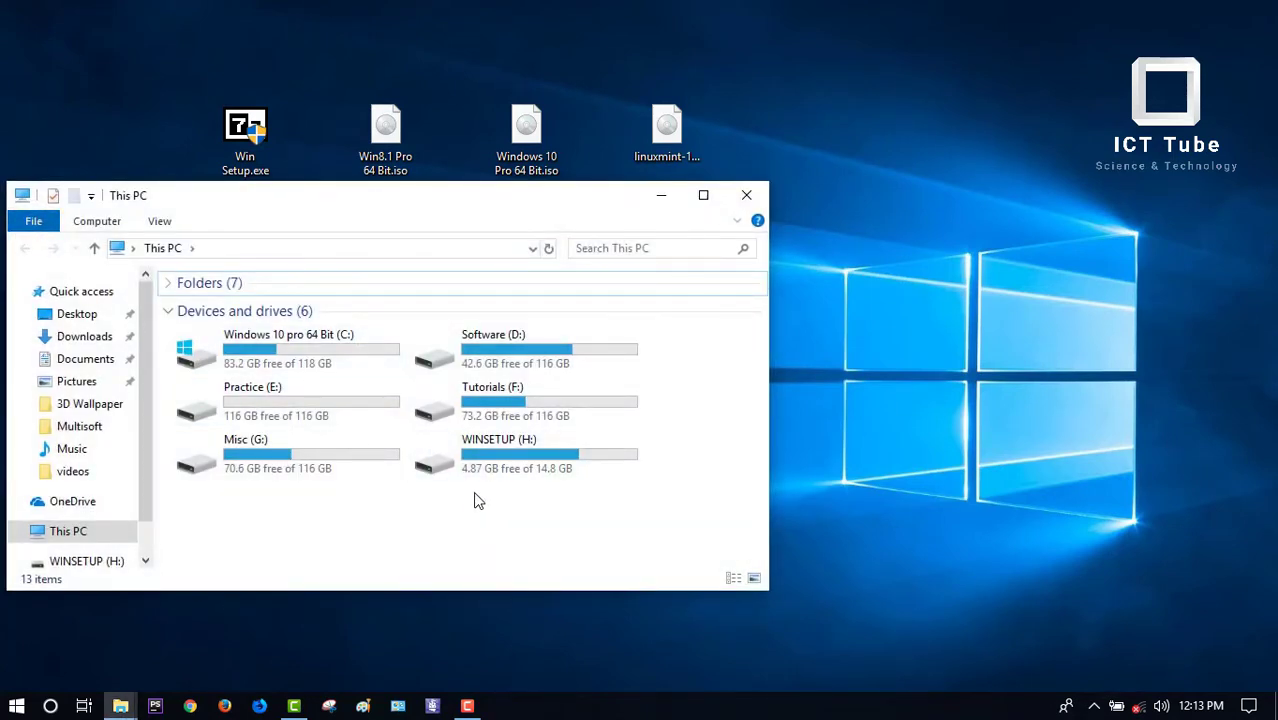
click(483, 476)
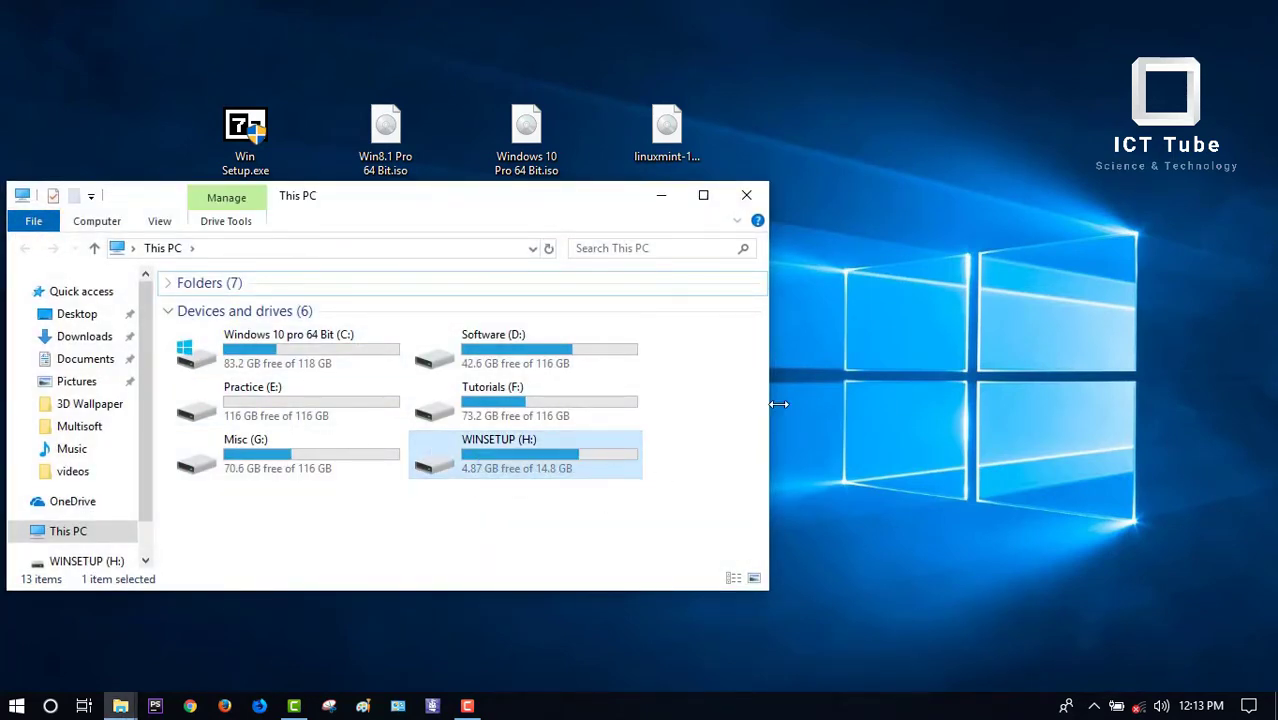
key(alt+F4)
right_click(812, 257)
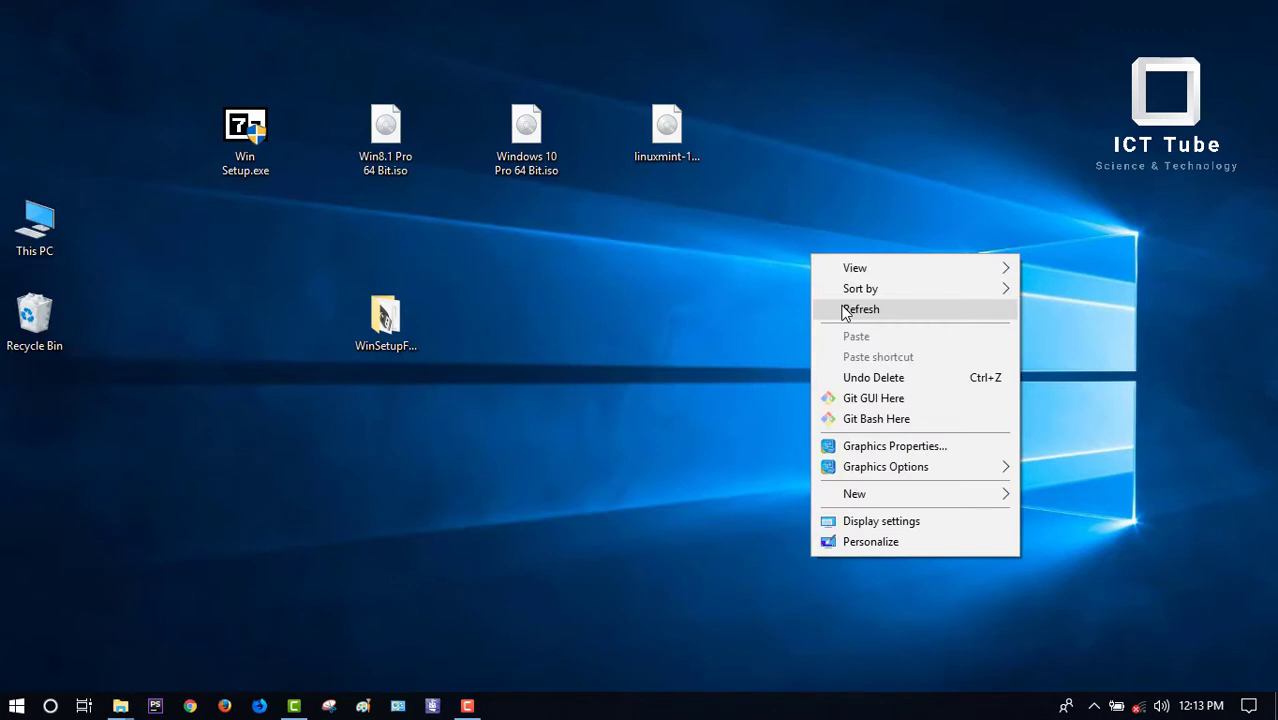
mouse_move(828, 293)
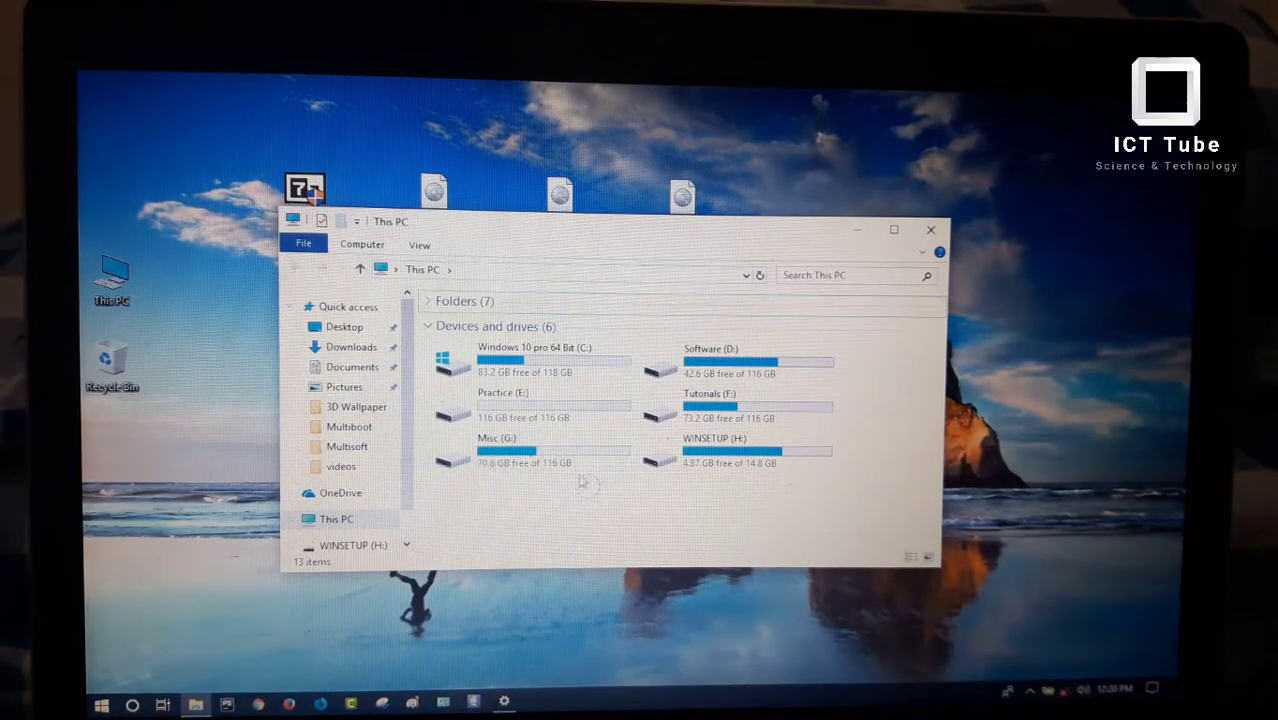
- Close the This PC window and restart the laptop from the Start menu
click(711, 462)
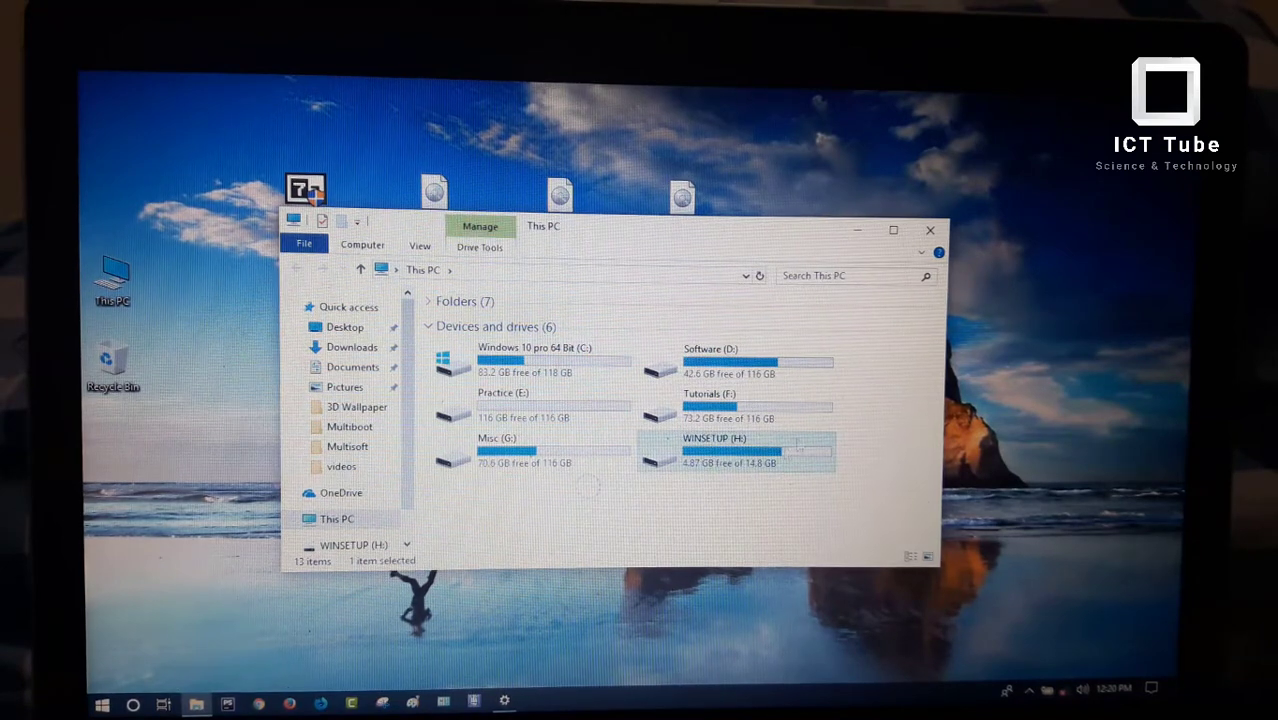
click(930, 230)
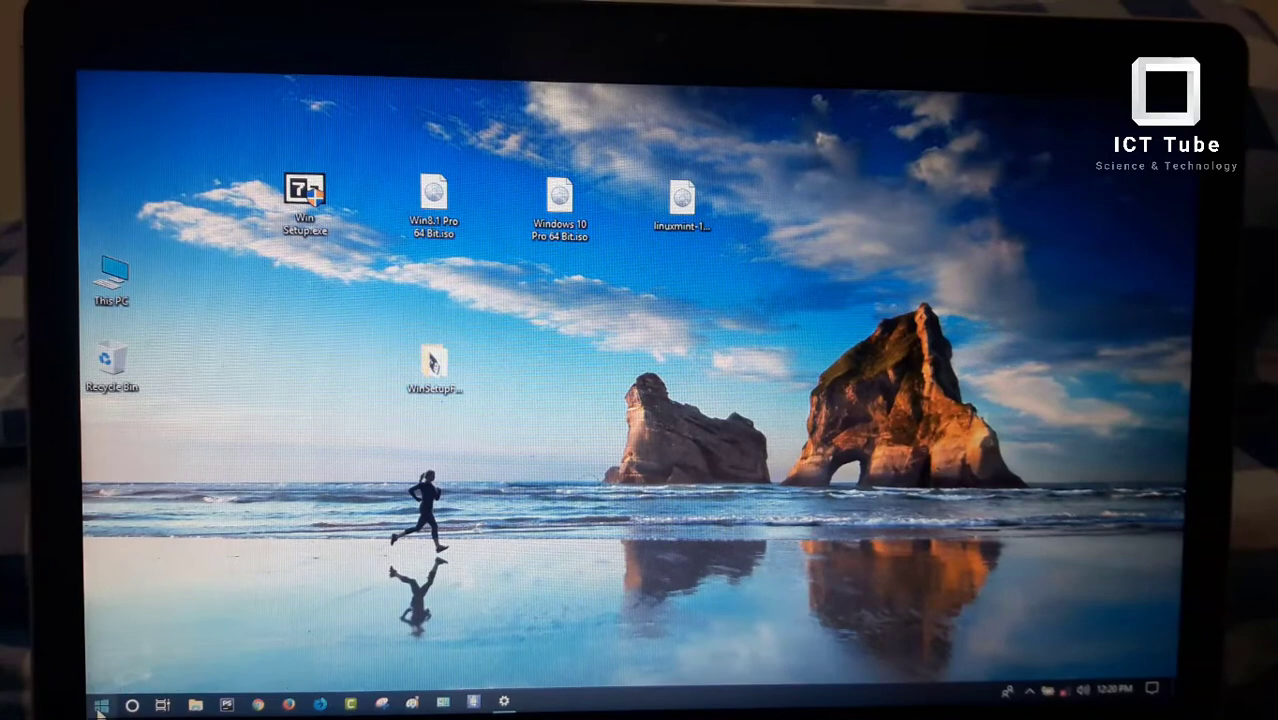
click(100, 708)
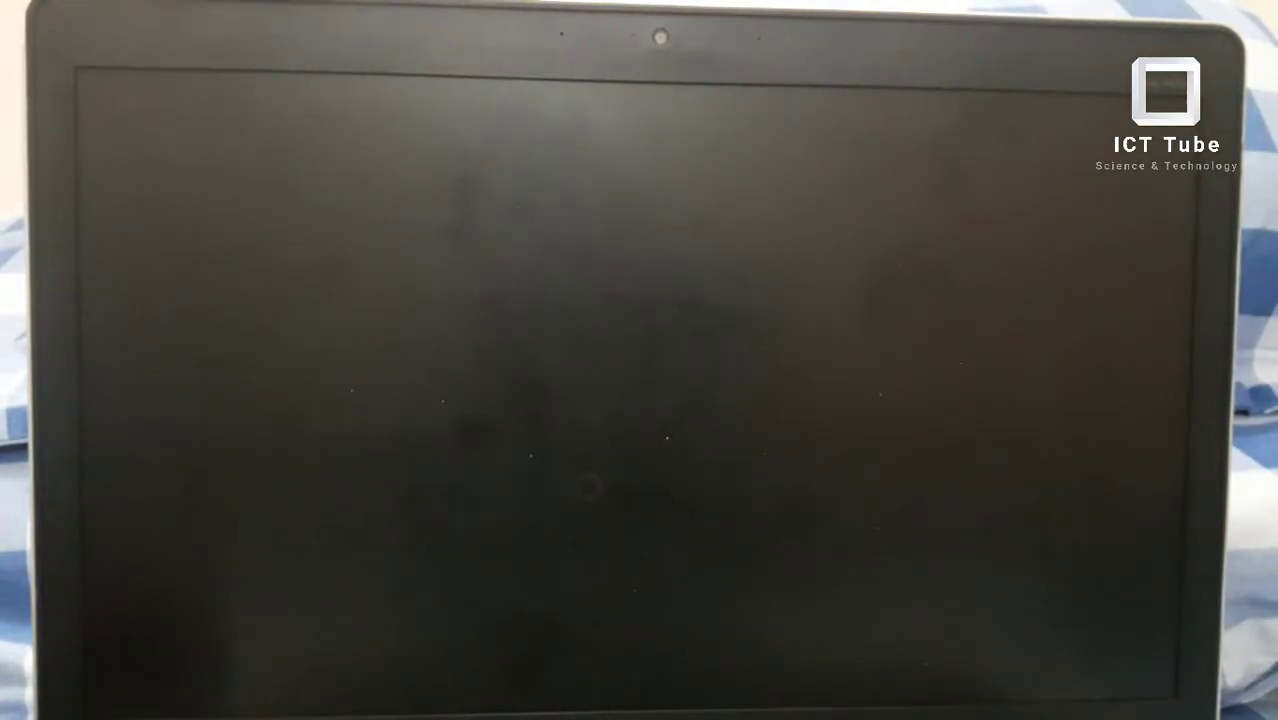
- Boot the laptop from USB Hard Drive 1 - USB Flash Disk via the HP boot menu
key(Escape)
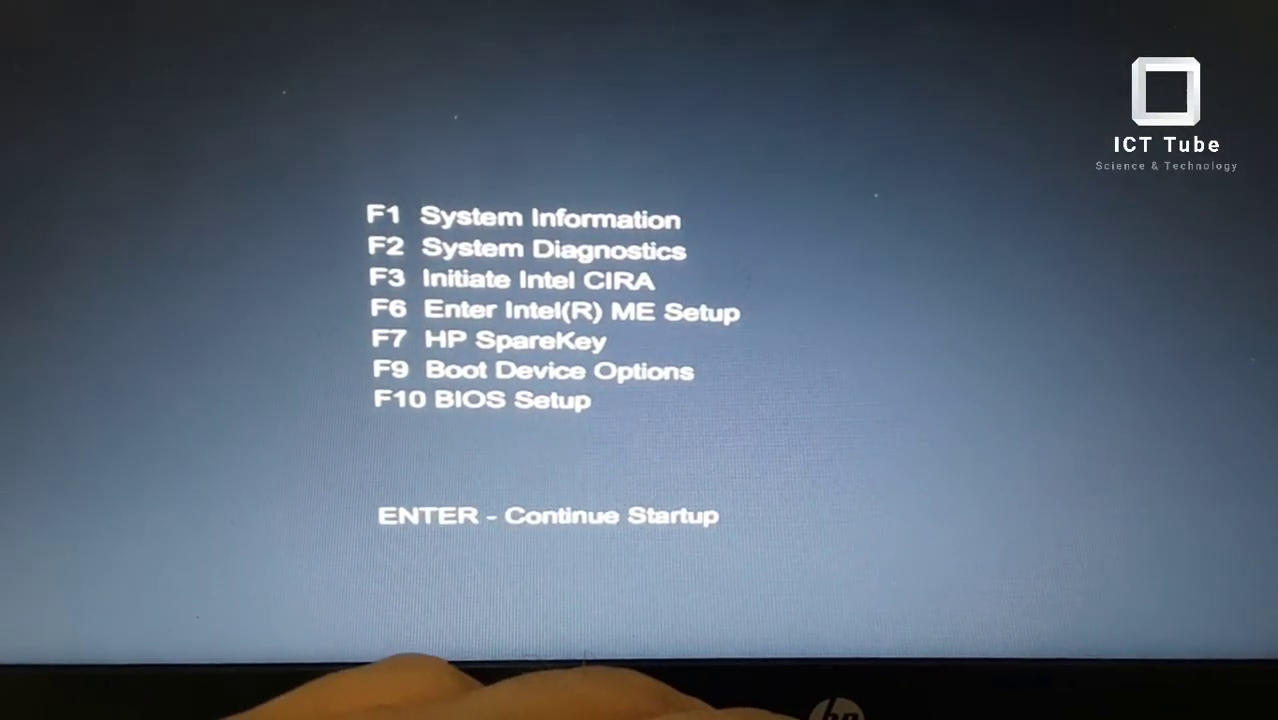
key(F9)
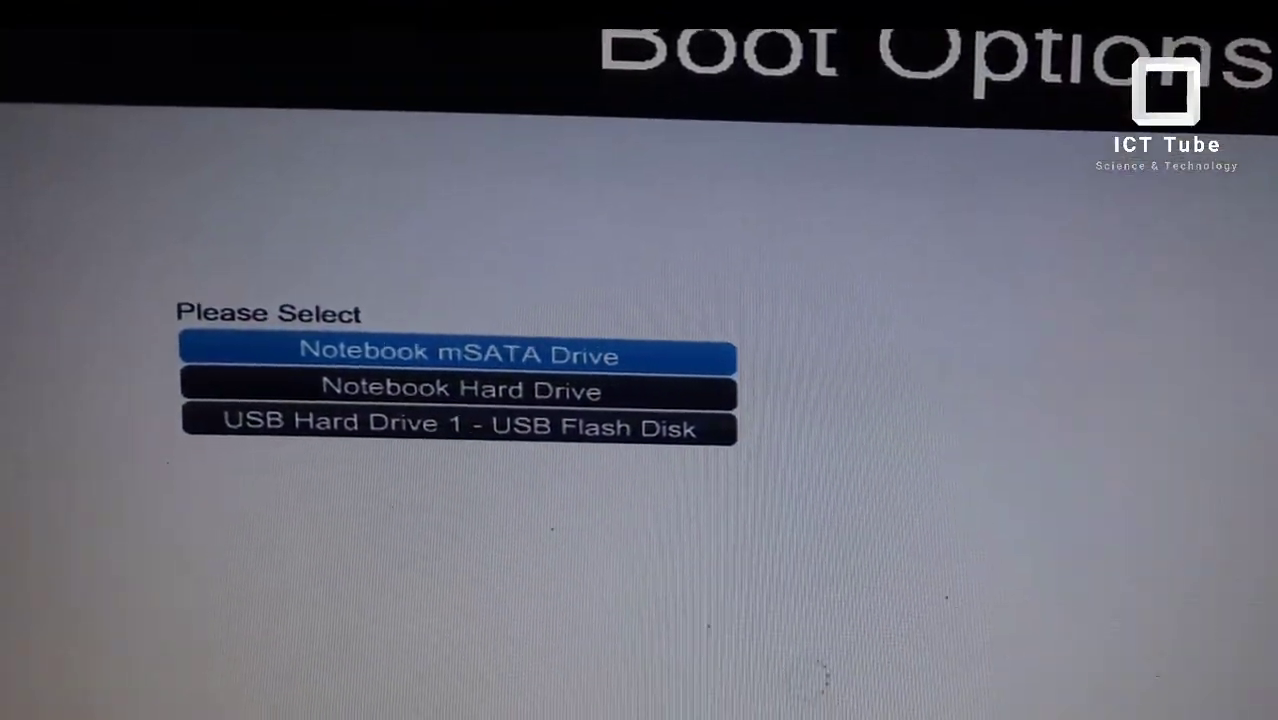
key(Down)
key(Down)
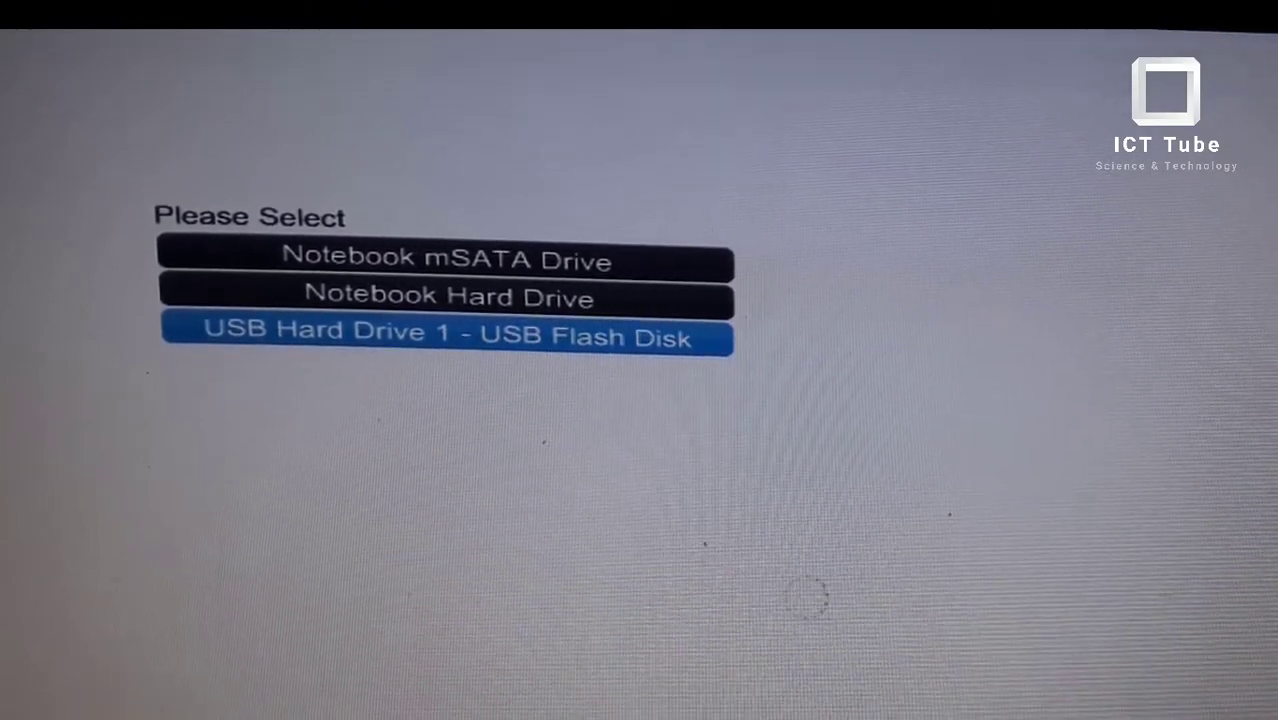
key(Return)
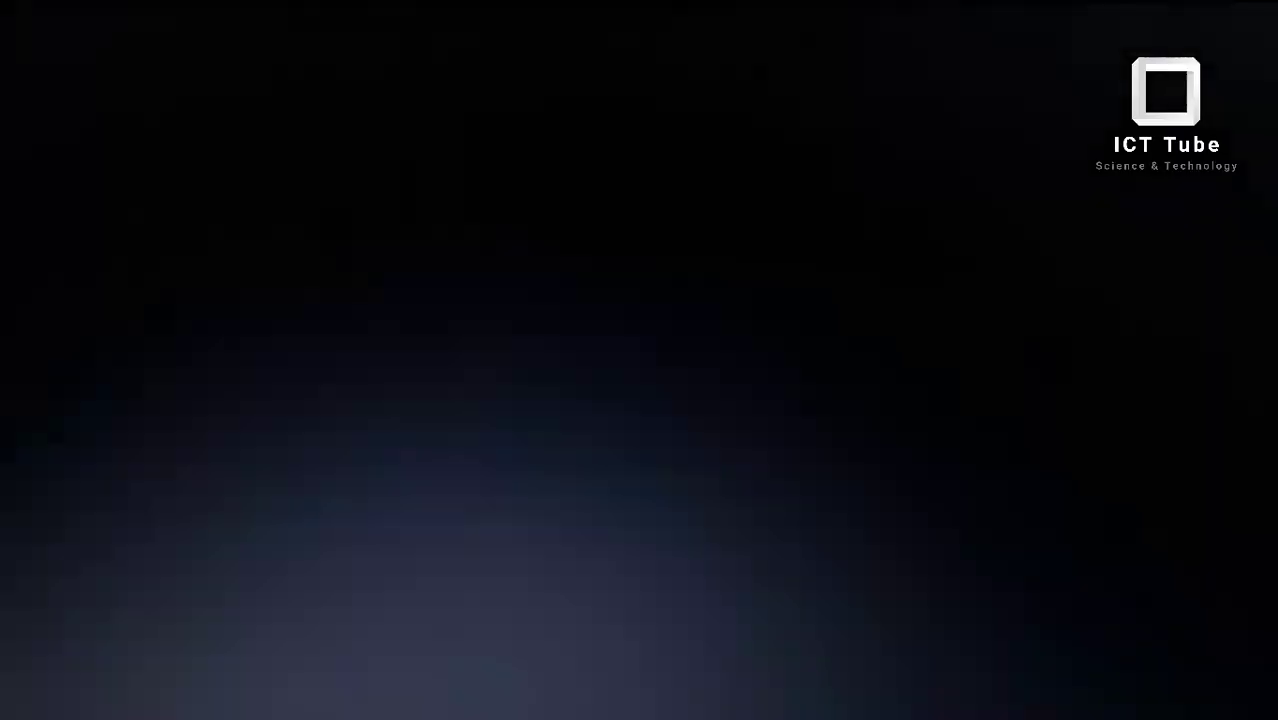
- Review the GRUB4DOS entries and launch the Windows NT6 setup entry
key(Down)
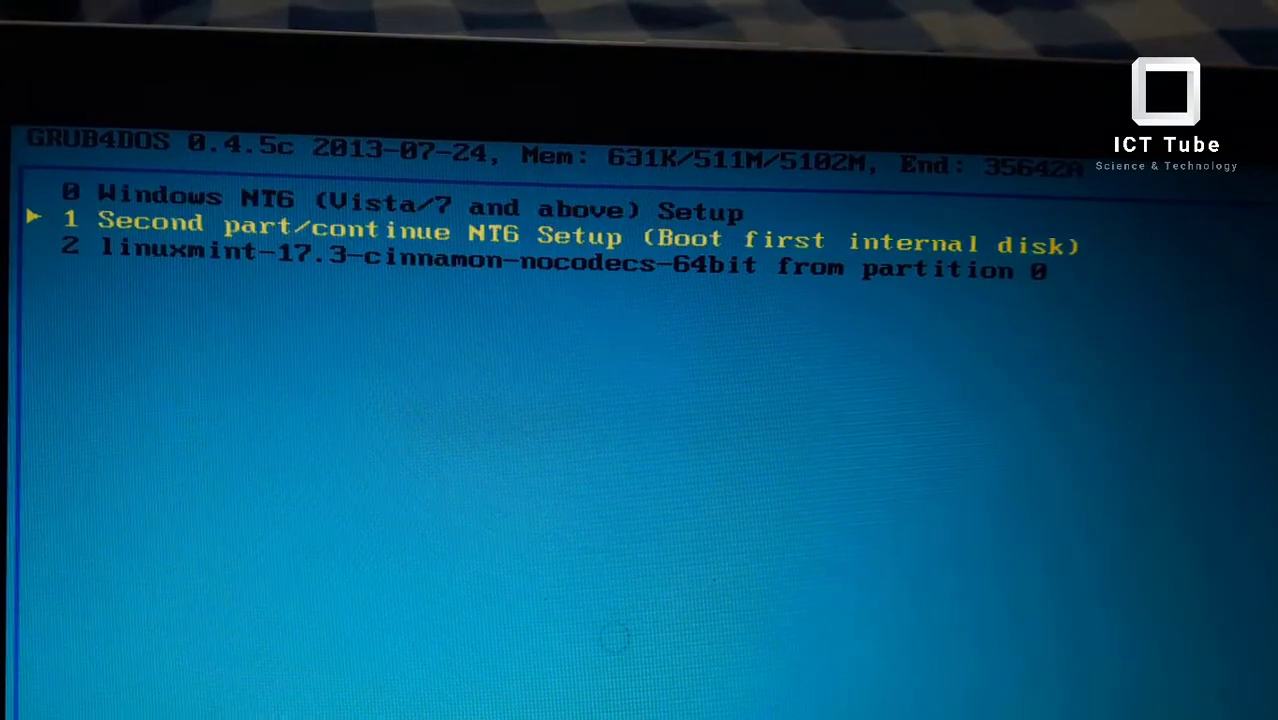
key(Up)
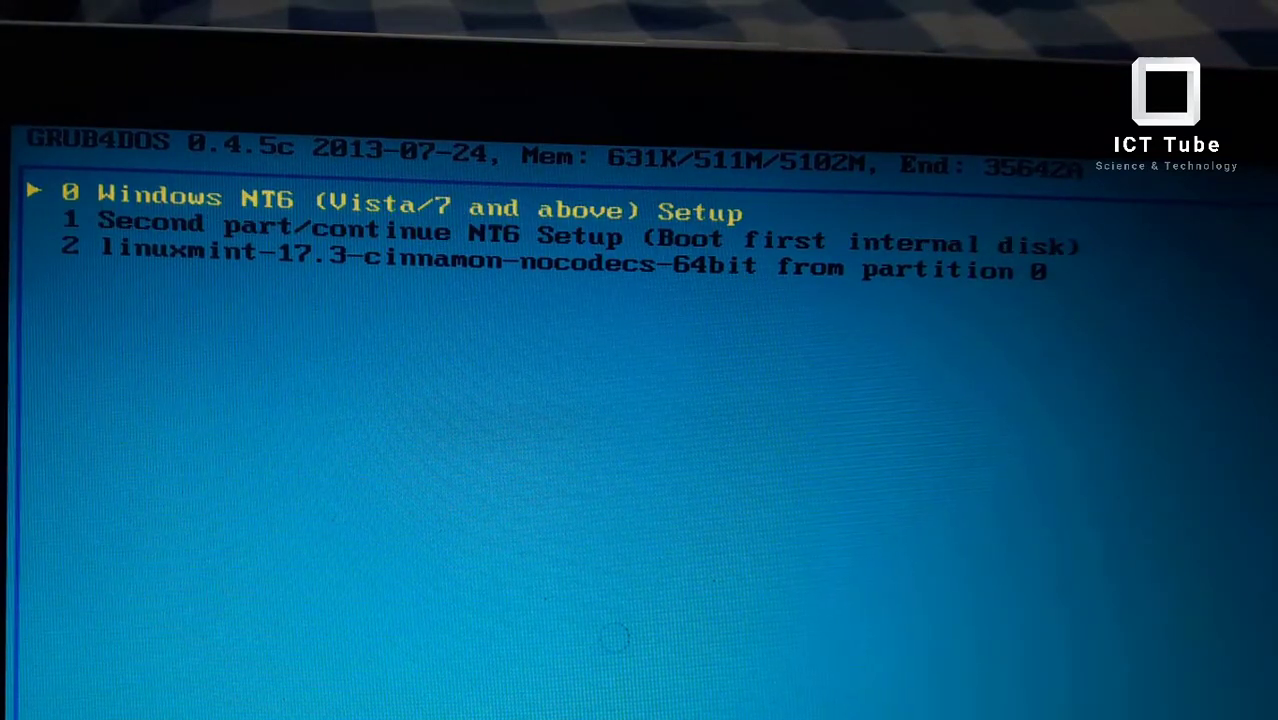
key(Down)
key(Down)
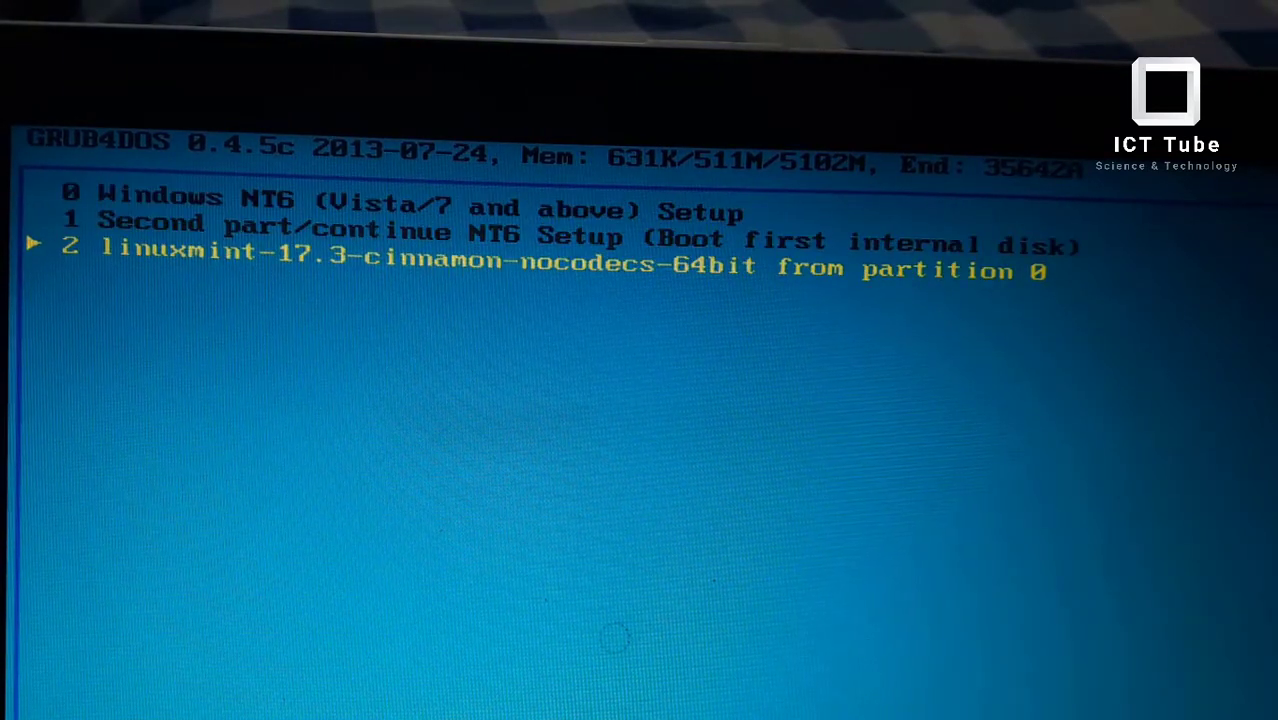
key(Up)
key(Up)
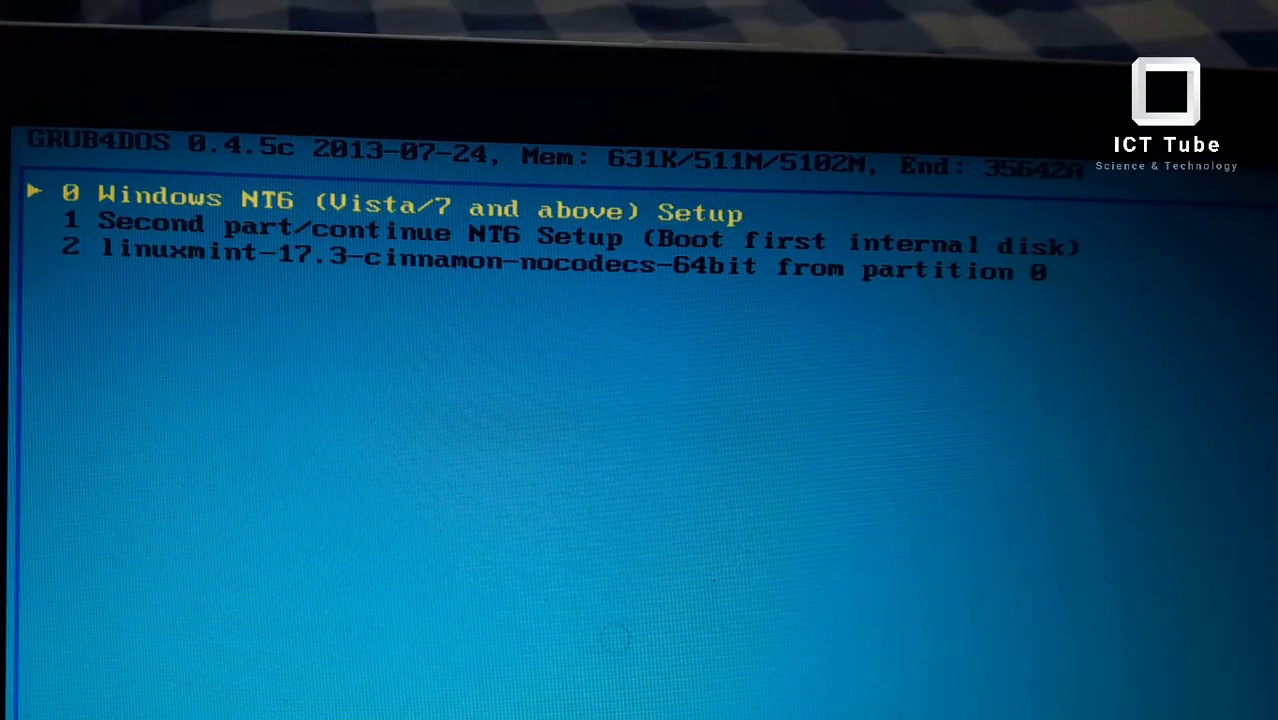
key(Return)
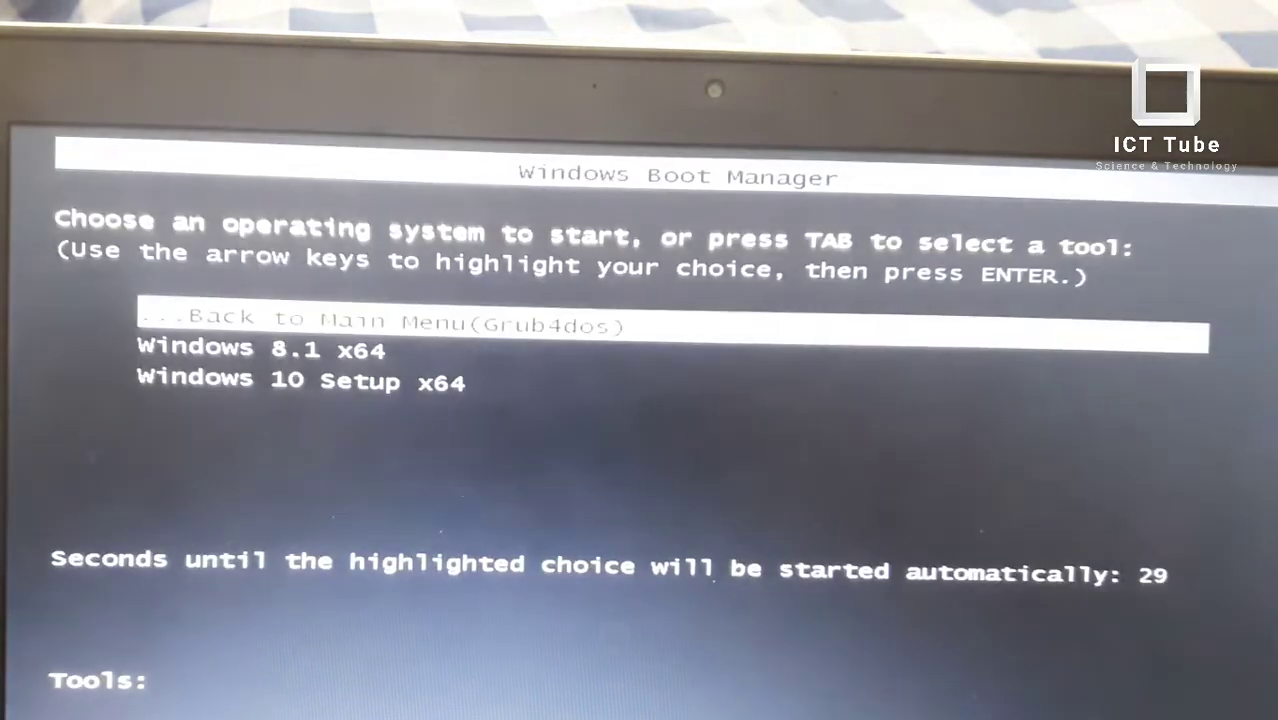
- In Windows Boot Manager, confirm Windows 10 Setup x64 is listed and start Windows 8.1 x64
key(Down)
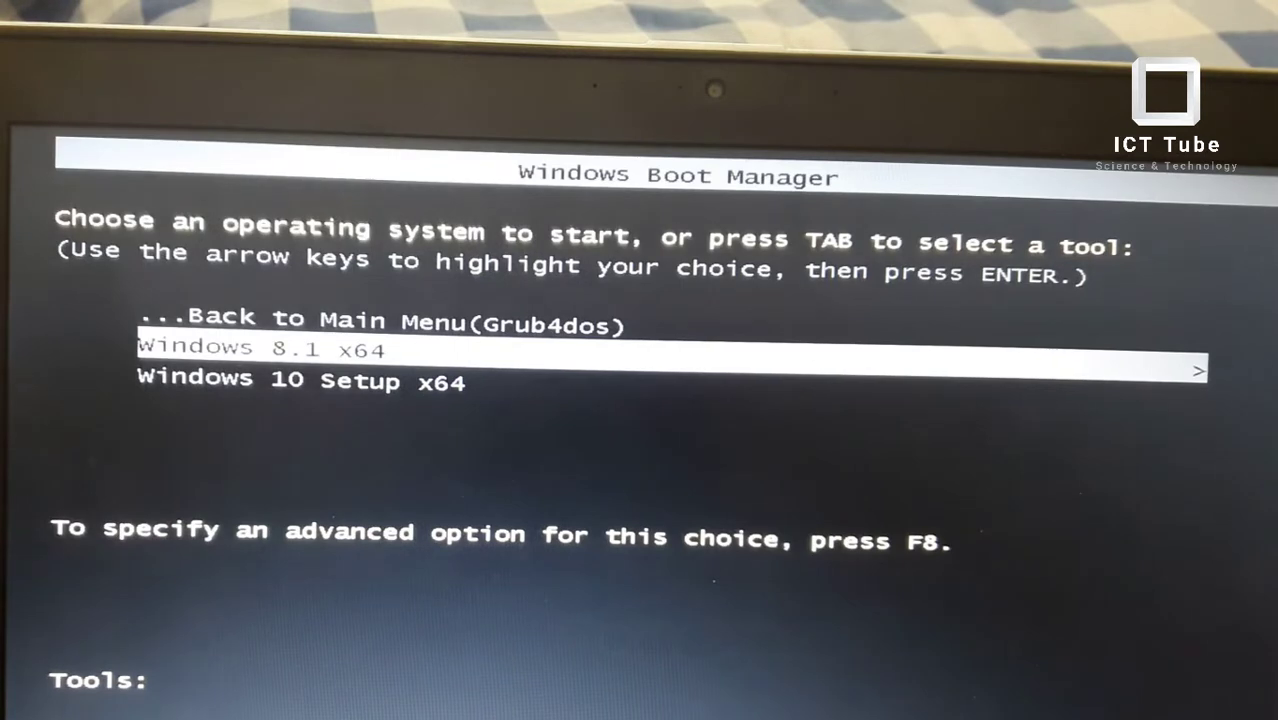
key(Down)
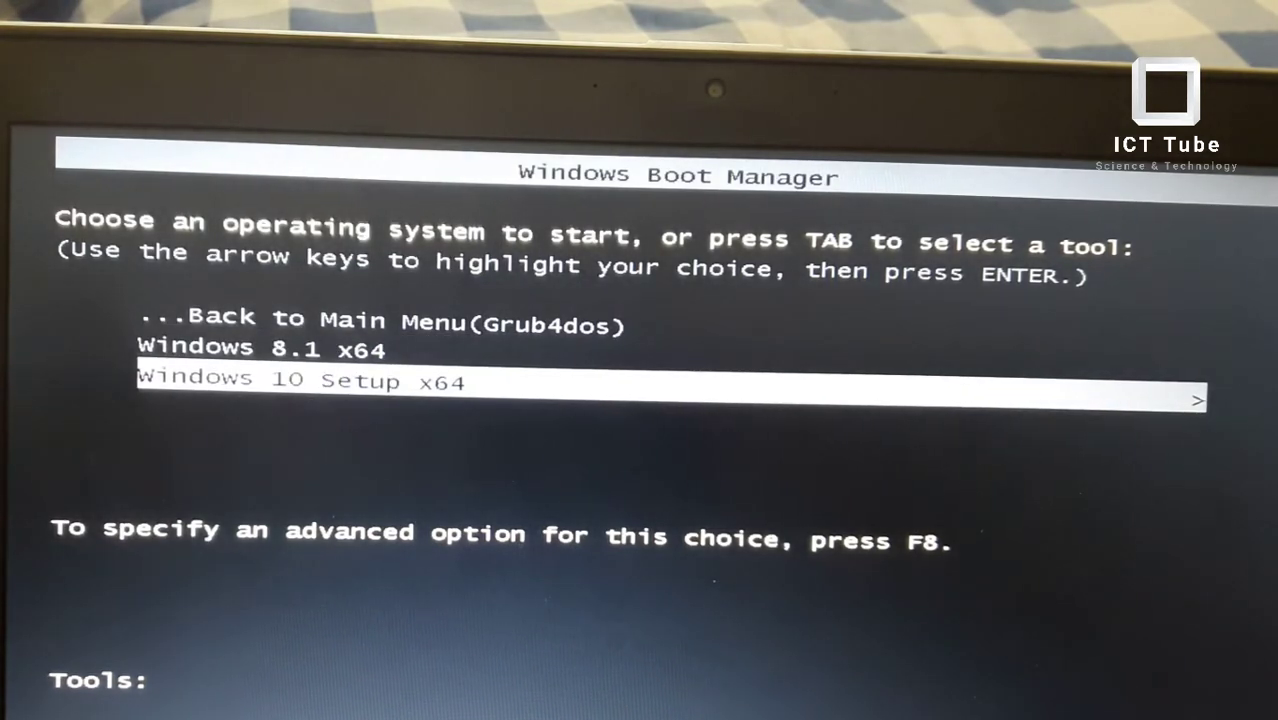
key(Up)
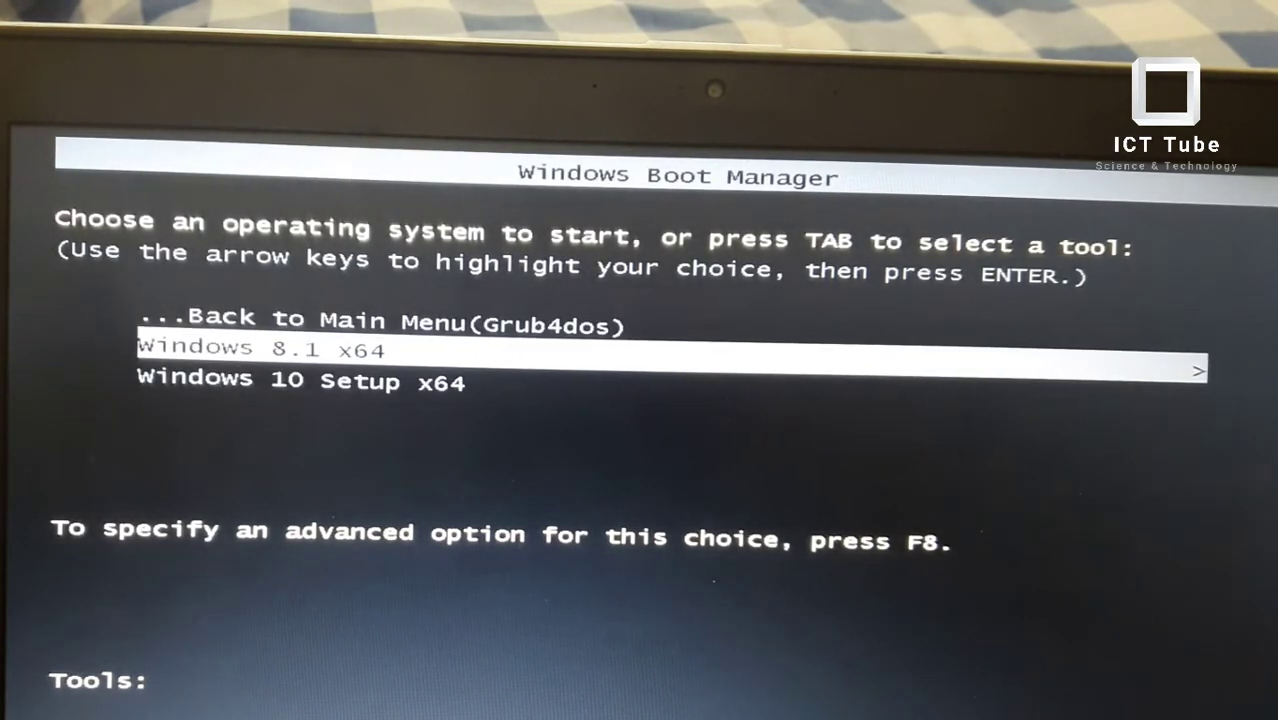
key(Return)
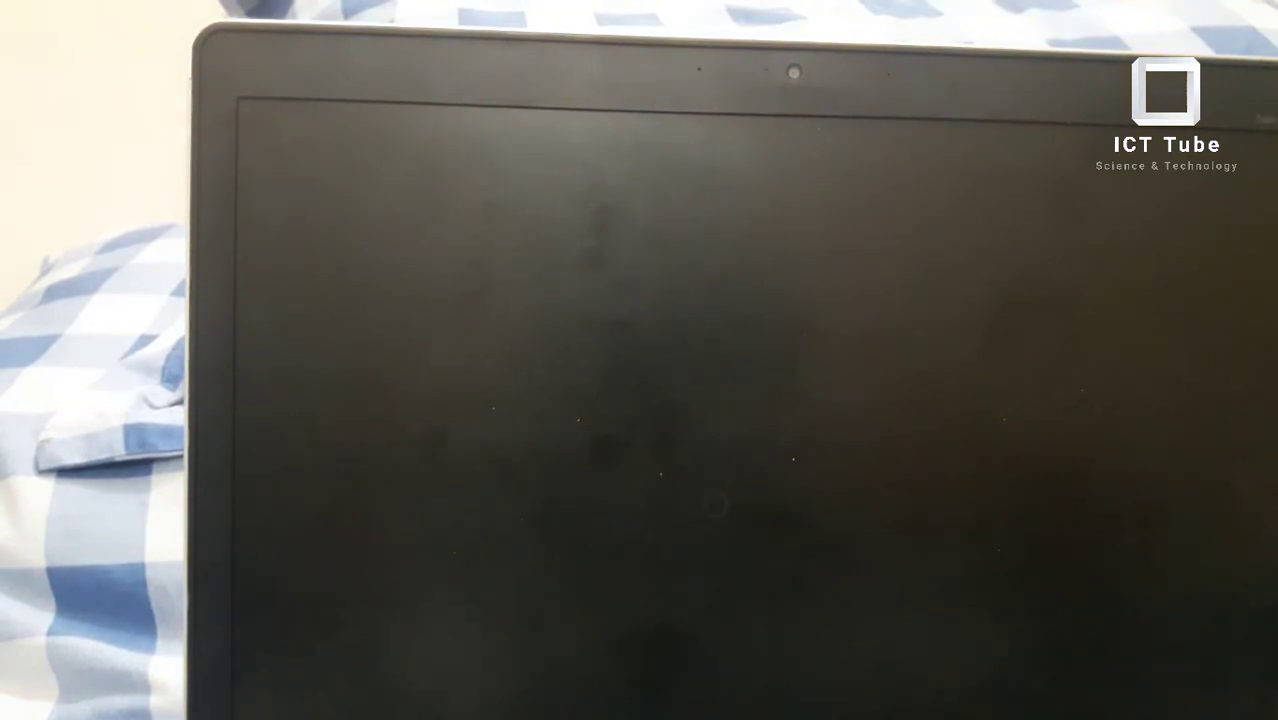
- Reboot from USB Hard Drive 1 and start the linuxmint-17.3 entry in GRUB4DOS
key(Escape)
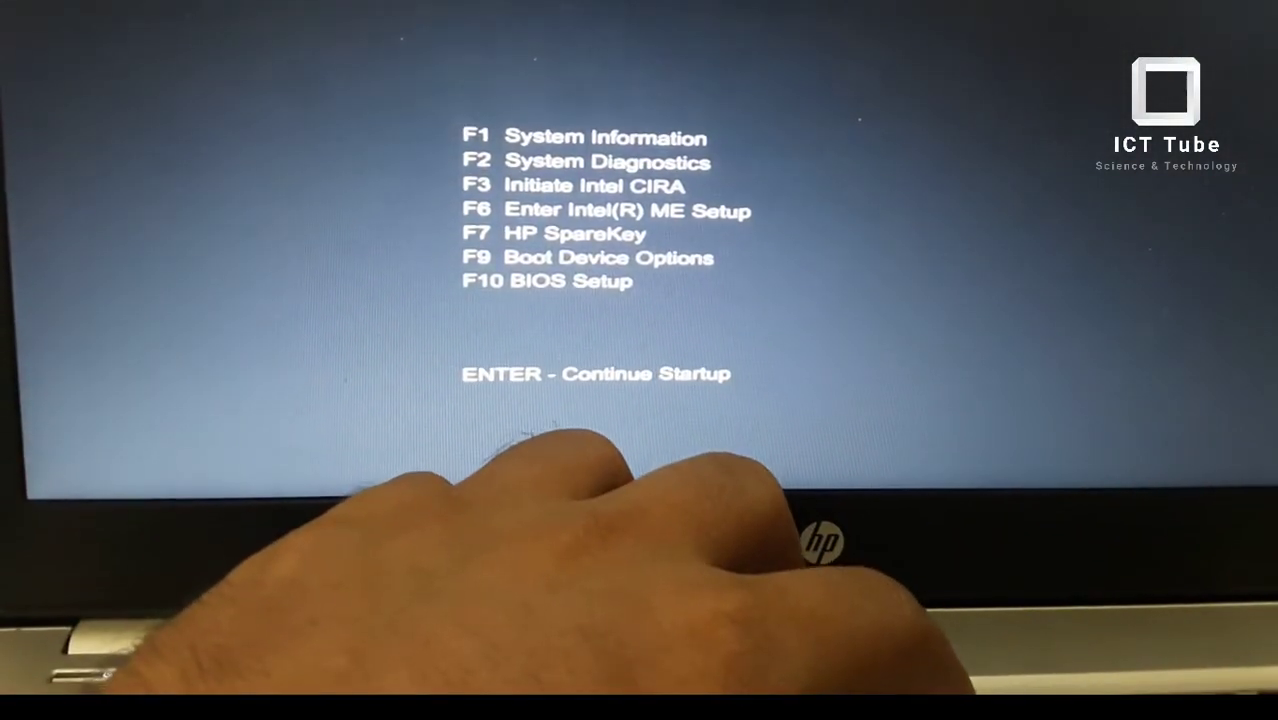
key(F9)
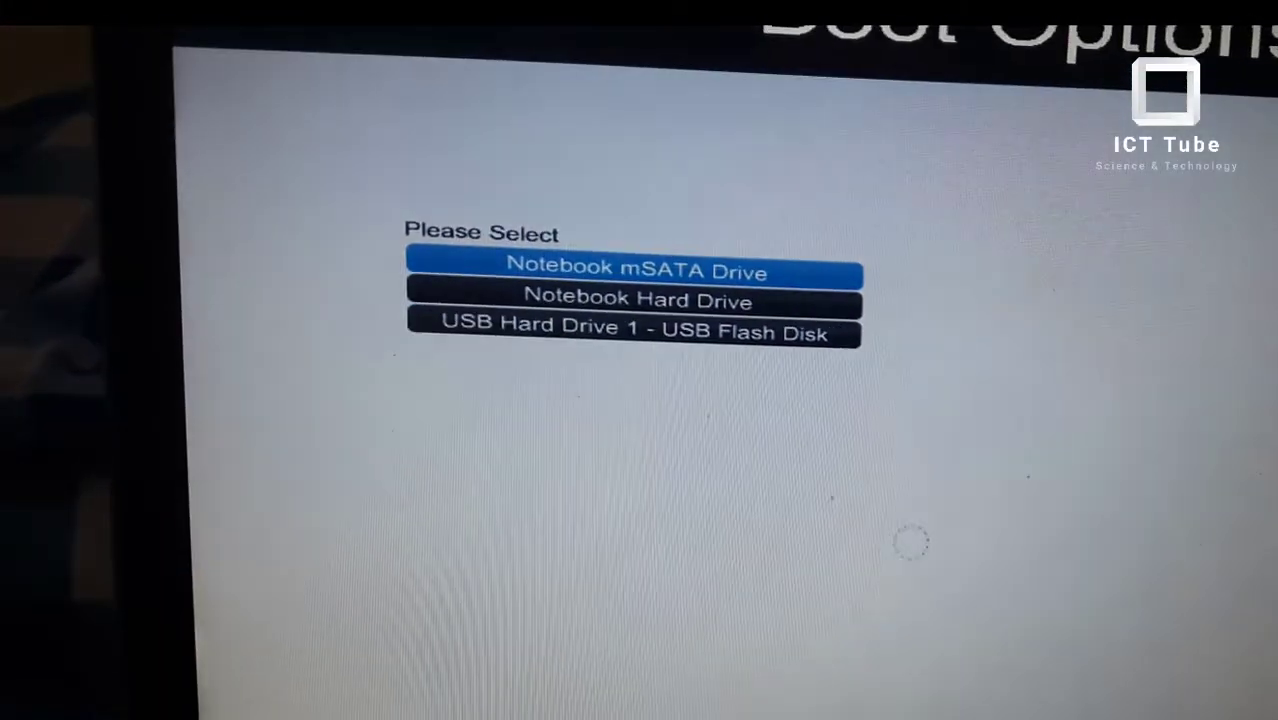
key(Down)
key(Down)
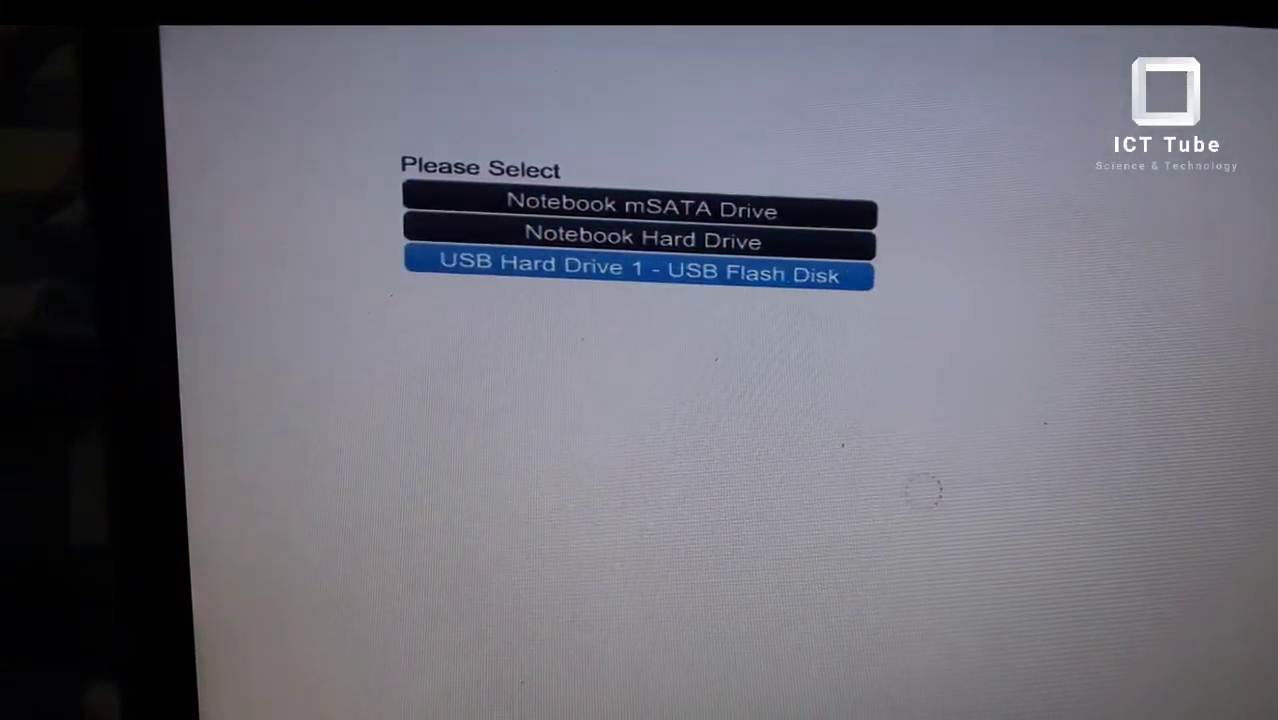
key(Return)
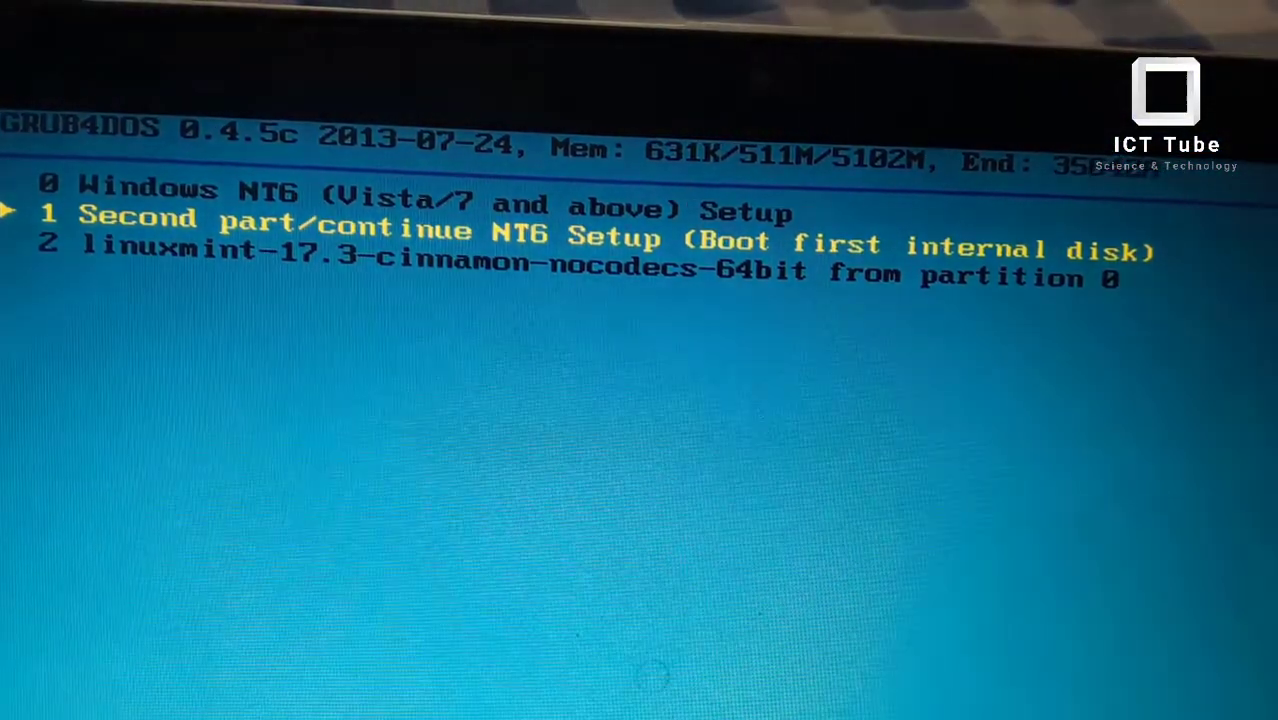
key(Down)
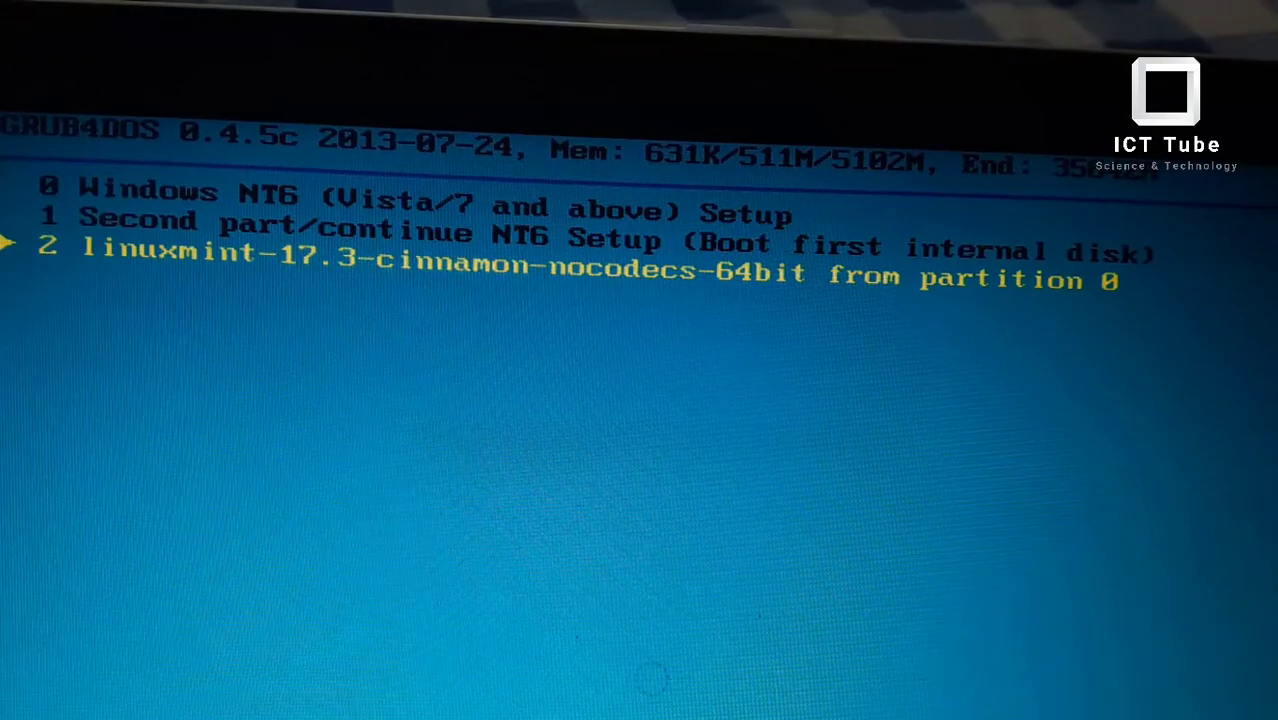
key(Return)
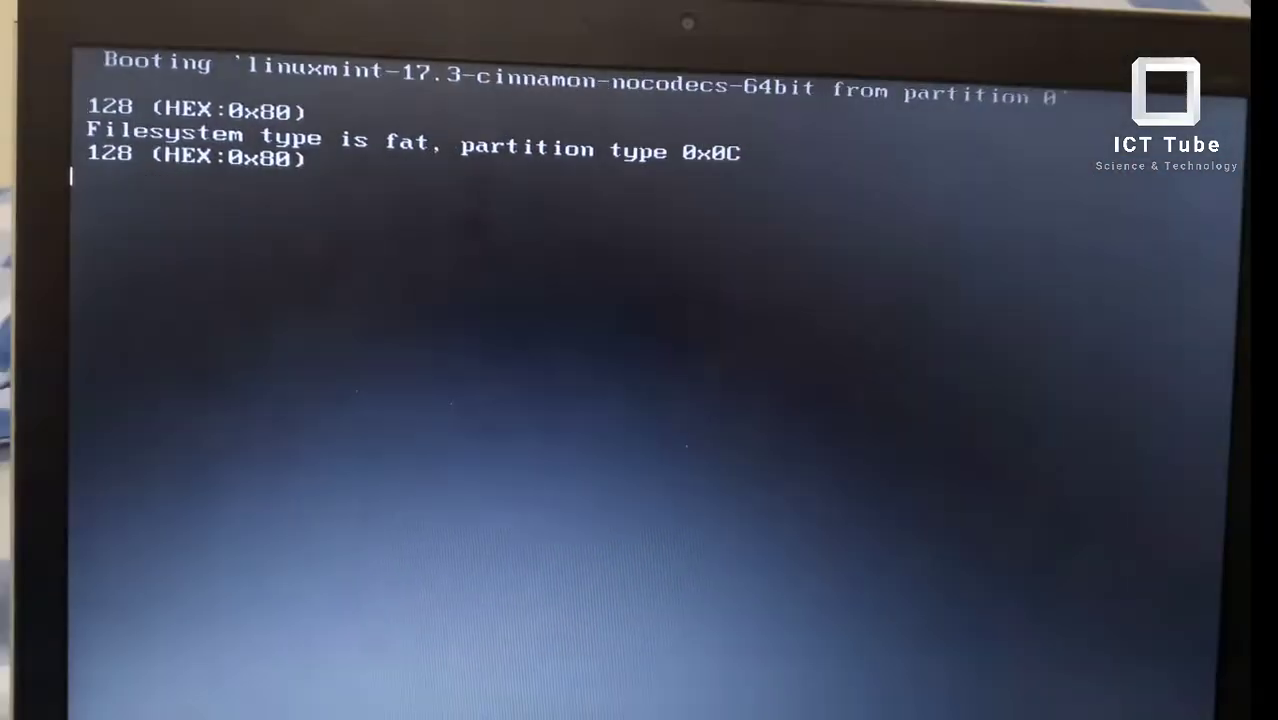